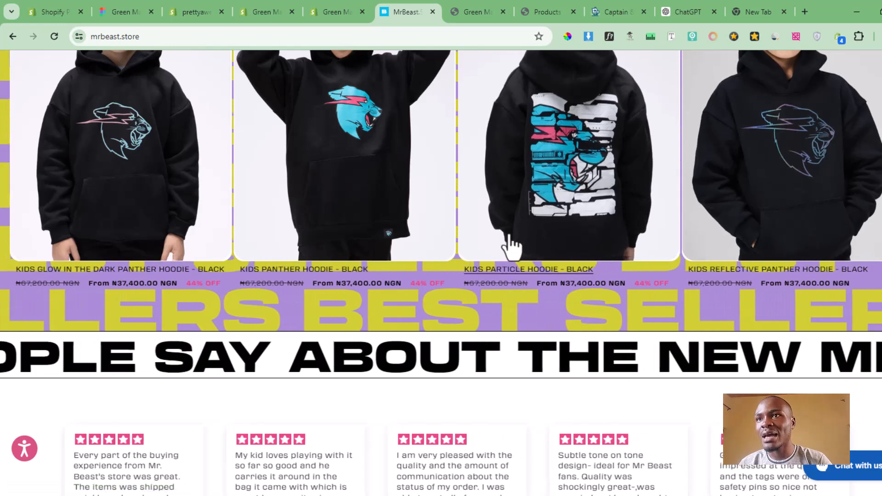
Examine the scrolling text banners on the Green Masters homepage, from the hero down to the footer
{"action": "left_click", "coordinate": [476, 13]}
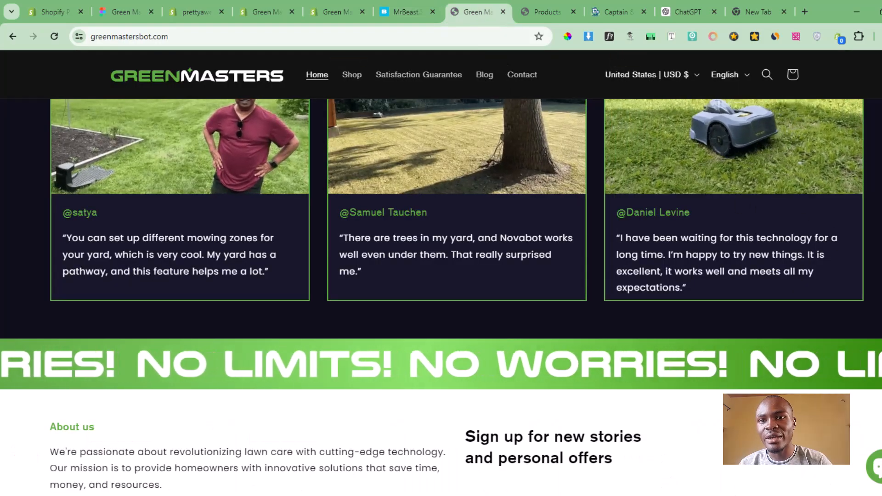
{"action": "scroll", "coordinate": [837, 230], "scroll_direction": "up", "scroll_amount": 15}
{"action": "scroll", "coordinate": [441, 275], "scroll_direction": "up", "scroll_amount": 6}
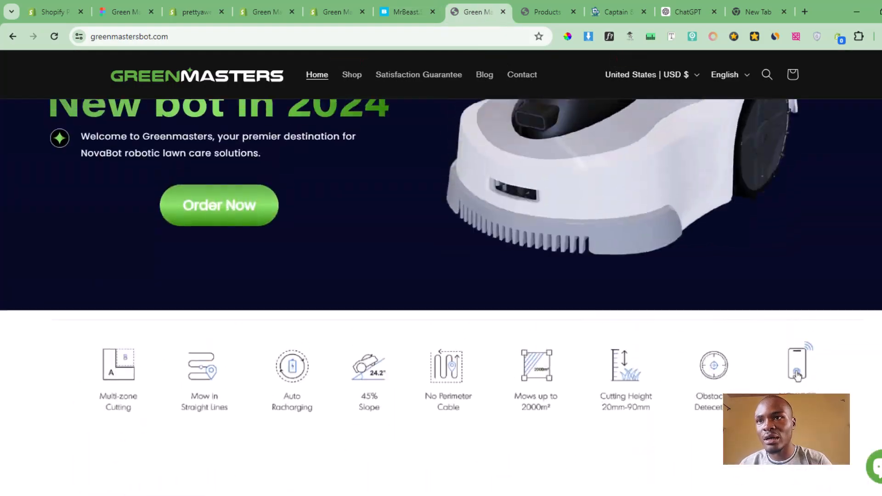
{"action": "scroll", "coordinate": [858, 213], "scroll_direction": "down", "scroll_amount": 10}
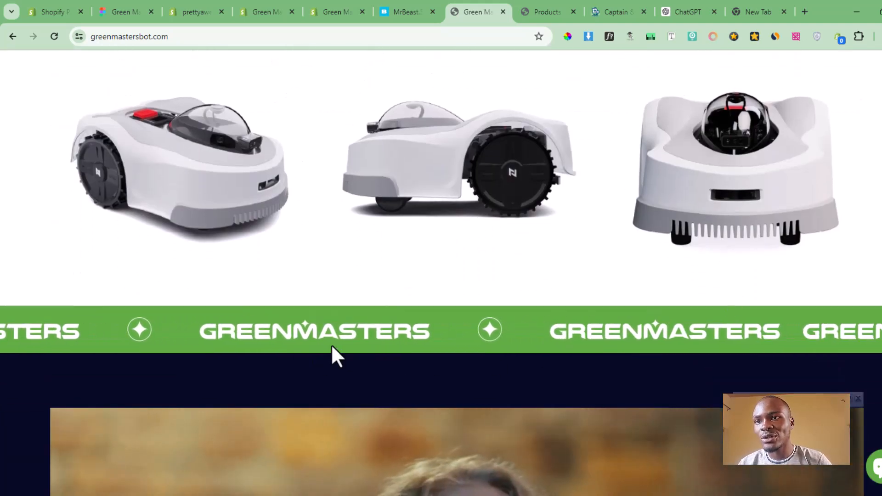
{"action": "scroll", "coordinate": [847, 218], "scroll_direction": "down", "scroll_amount": 10}
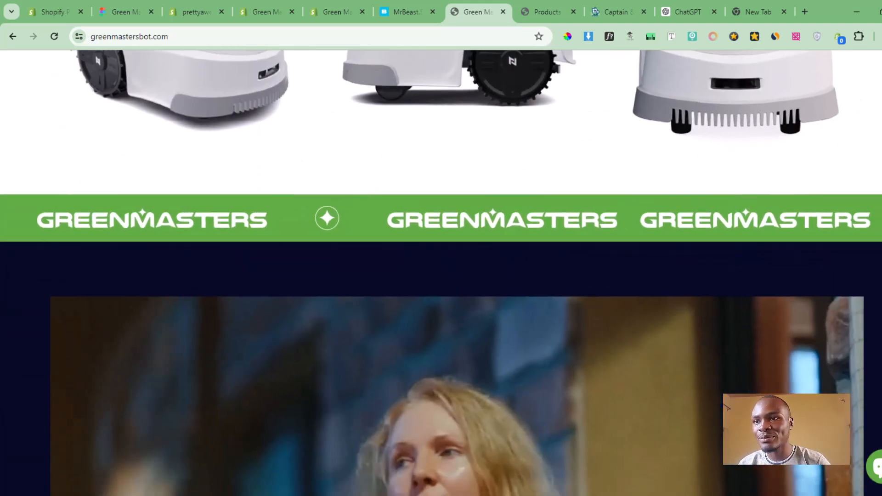
{"action": "scroll", "coordinate": [441, 272], "scroll_direction": "down", "scroll_amount": 15}
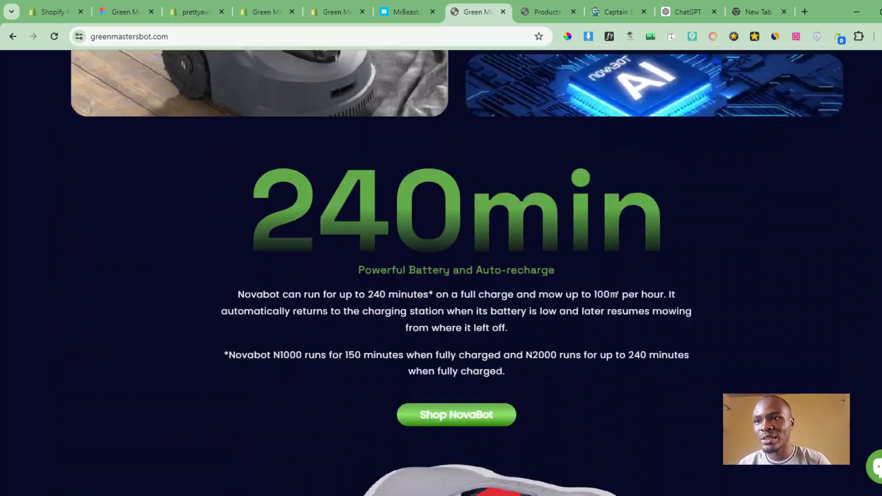
{"action": "scroll", "coordinate": [54, 296], "scroll_direction": "down", "scroll_amount": 10}
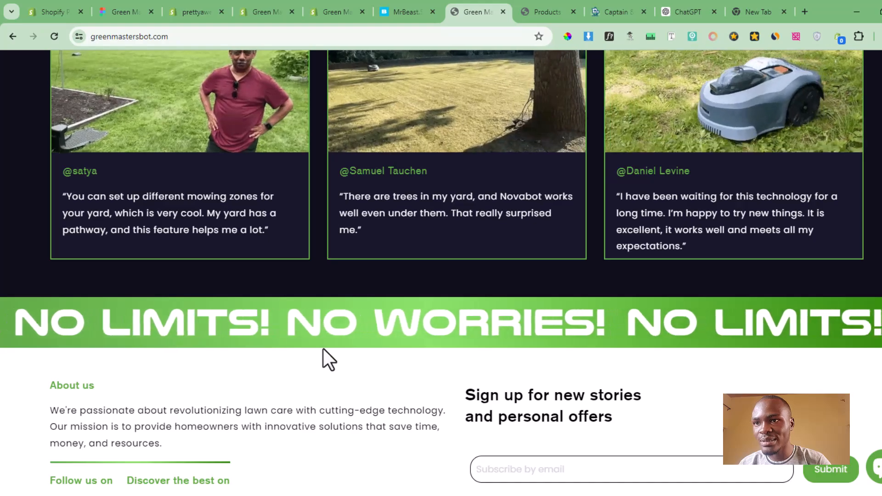
{"action": "scroll", "coordinate": [726, 406], "scroll_direction": "up", "scroll_amount": 20}
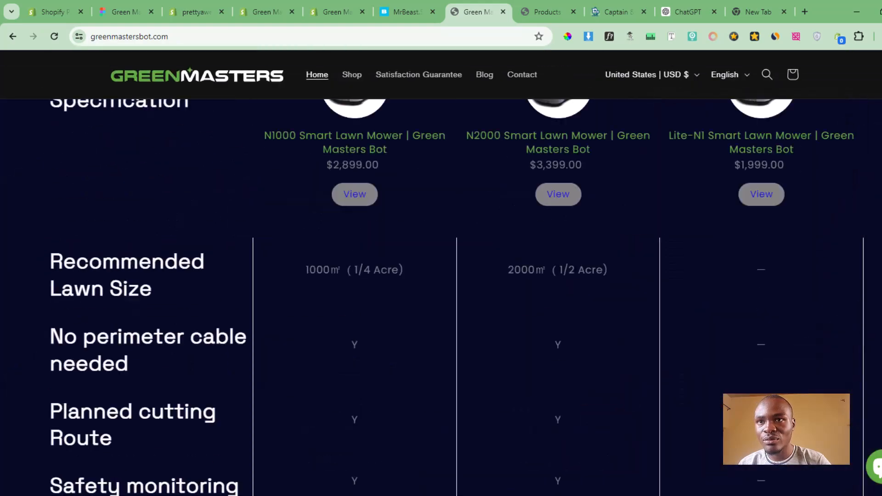
{"action": "scroll", "coordinate": [726, 407], "scroll_direction": "up", "scroll_amount": 15}
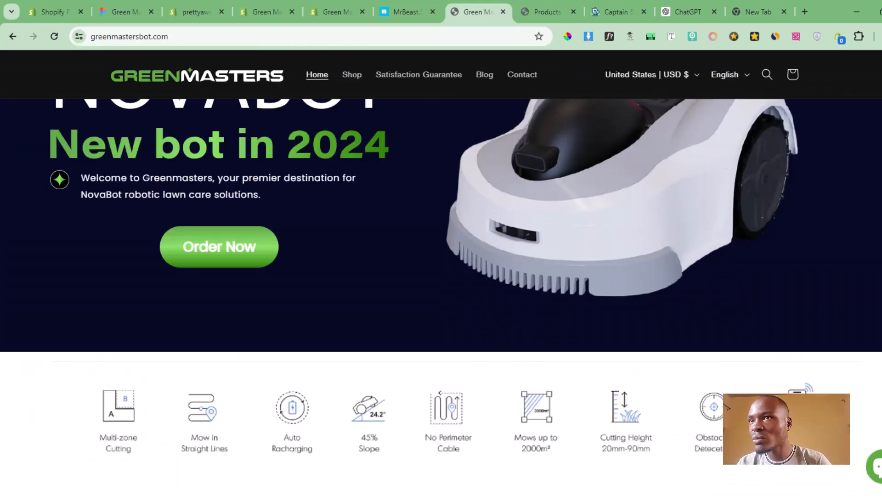
Examine the moving logo banner beneath the lawn mowers on the Green Masters products page
{"action": "left_click", "coordinate": [551, 13]}
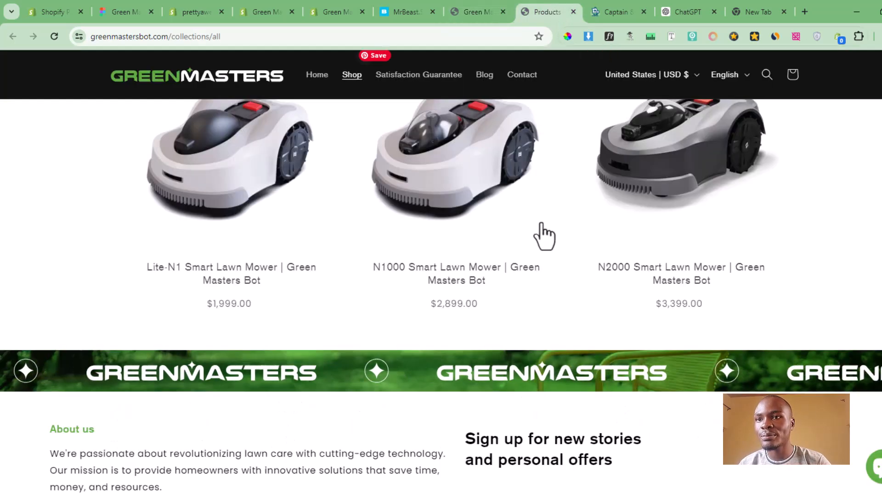
{"action": "scroll", "coordinate": [489, 410], "scroll_direction": "down", "scroll_amount": 1}
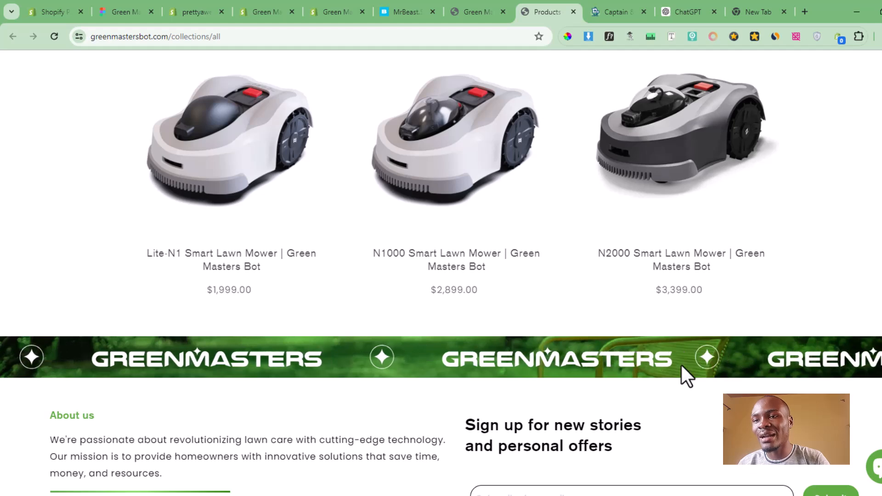
{"action": "scroll", "coordinate": [619, 393], "scroll_direction": "up", "scroll_amount": 2}
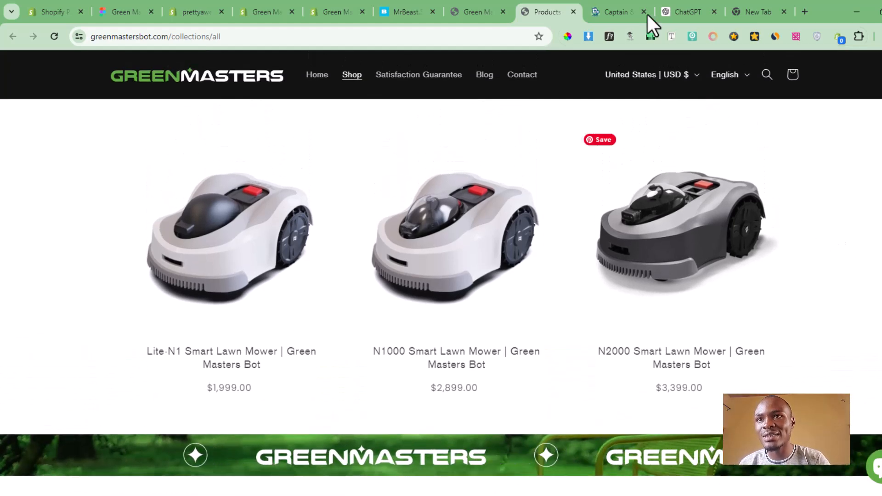
Examine the Captain & Skipper homepage and its scrolling affirmation banner
{"action": "left_click", "coordinate": [628, 11]}
{"action": "scroll", "coordinate": [459, 276], "scroll_direction": "up", "scroll_amount": 20}
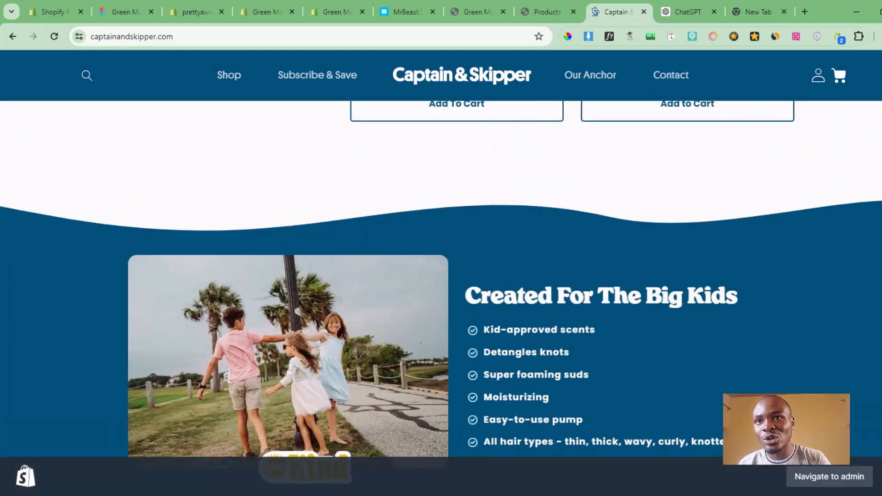
{"action": "scroll", "coordinate": [460, 276], "scroll_direction": "down", "scroll_amount": 13}
{"action": "scroll", "coordinate": [460, 276], "scroll_direction": "down", "scroll_amount": 20}
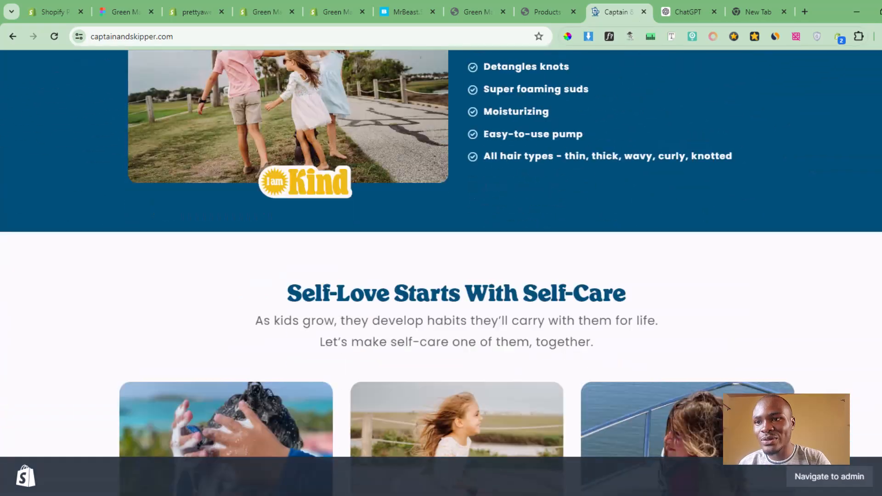
{"action": "scroll", "coordinate": [459, 276], "scroll_direction": "up", "scroll_amount": 3}
{"action": "scroll", "coordinate": [459, 276], "scroll_direction": "up", "scroll_amount": 1}
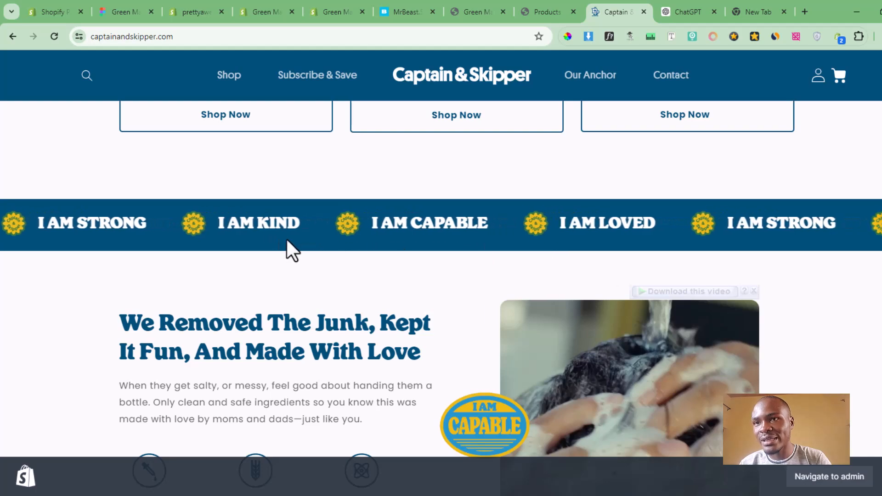
{"action": "scroll", "coordinate": [441, 276], "scroll_direction": "down", "scroll_amount": 1}
{"action": "scroll", "coordinate": [441, 276], "scroll_direction": "down", "scroll_amount": 15}
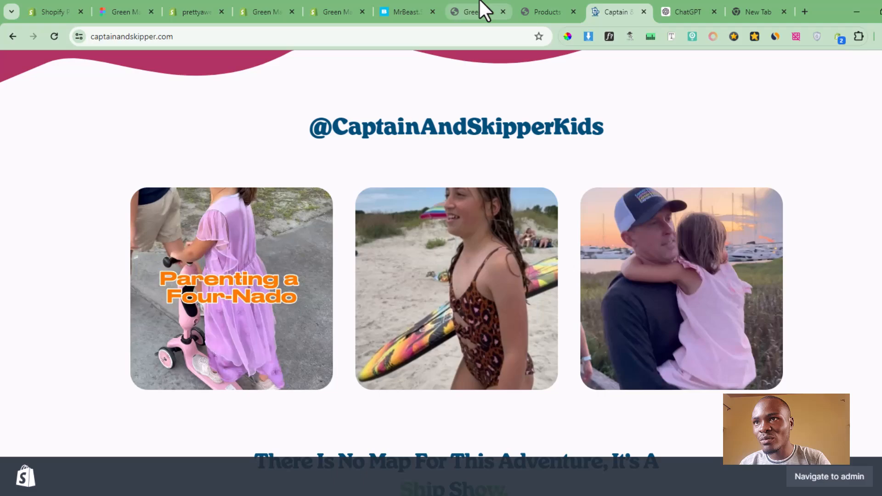
Revisit the Green Masters homepage and view the sections leading down to its "NO LIMITS! NO WORRIES!" banner
{"action": "left_click", "coordinate": [468, 12]}
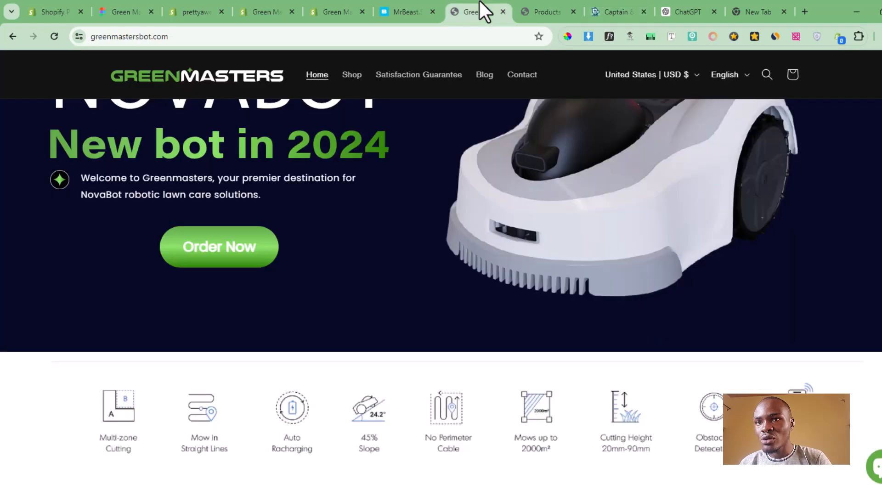
{"action": "scroll", "coordinate": [441, 276], "scroll_direction": "down", "scroll_amount": 15}
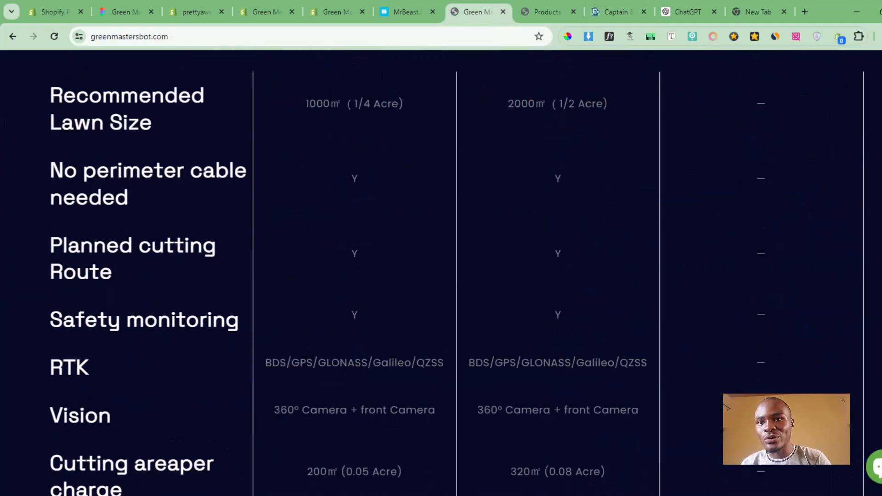
{"action": "scroll", "coordinate": [441, 276], "scroll_direction": "down", "scroll_amount": 5}
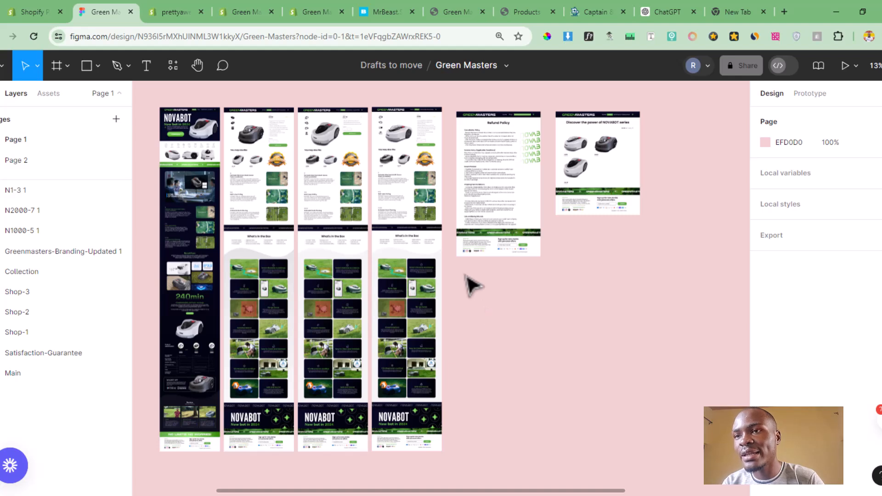
Inspect the banner assets on Page 2 of the Green Masters Figma file, including the "NO LIMITS! NO WORRIES!" text and green gradient bar
{"action": "scroll", "coordinate": [473, 285], "scroll_direction": "left", "scroll_amount": 5}
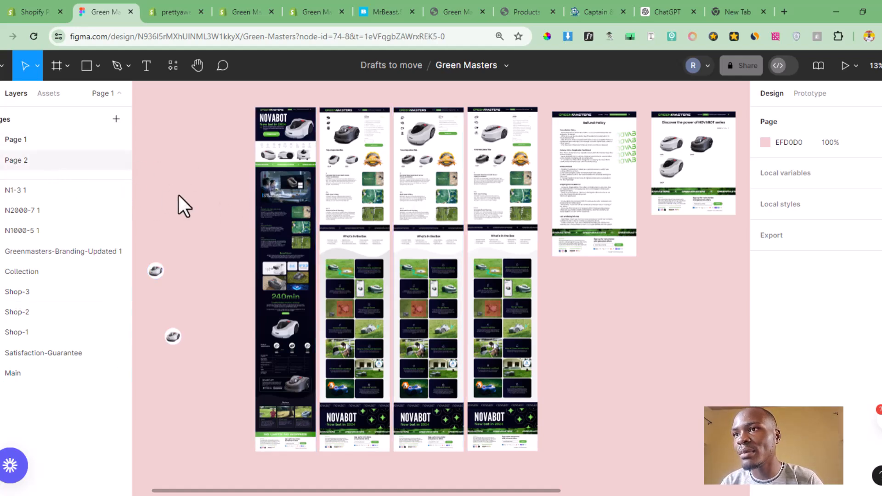
{"action": "scroll", "coordinate": [463, 258], "scroll_direction": "down", "scroll_amount": 10}
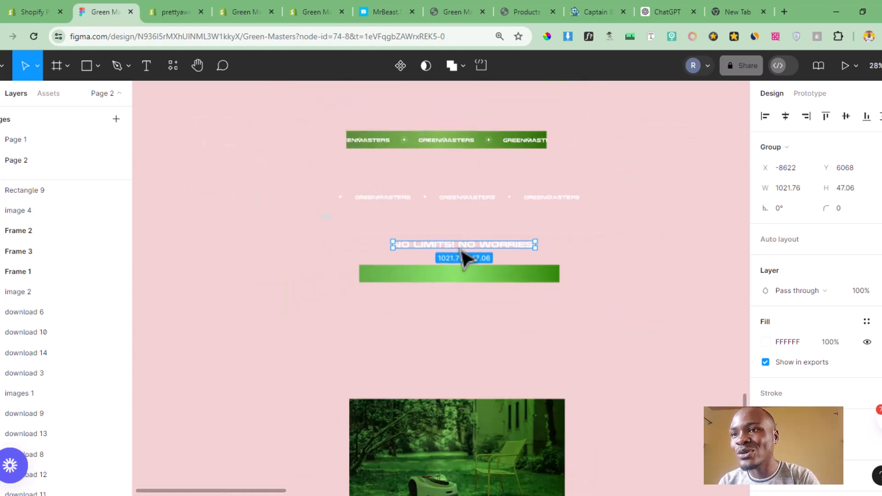
{"action": "scroll", "coordinate": [463, 258], "scroll_direction": "down", "scroll_amount": 5}
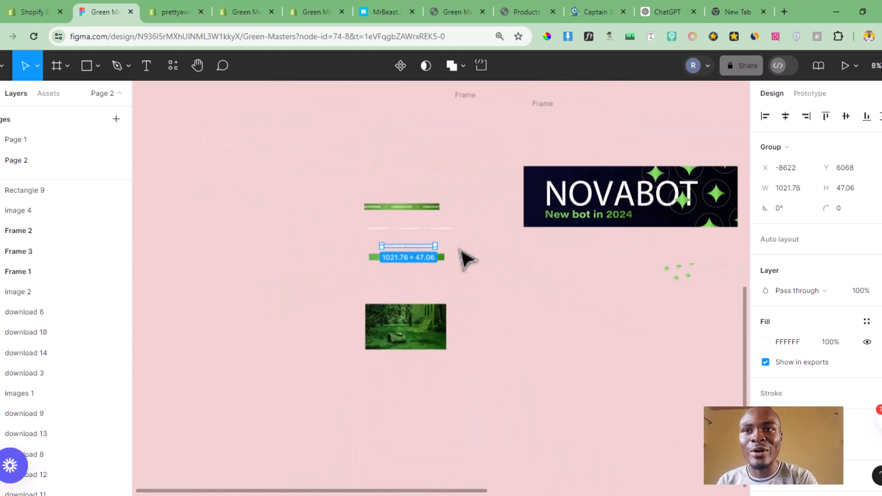
{"action": "scroll", "coordinate": [465, 260], "scroll_direction": "up", "scroll_amount": 3}
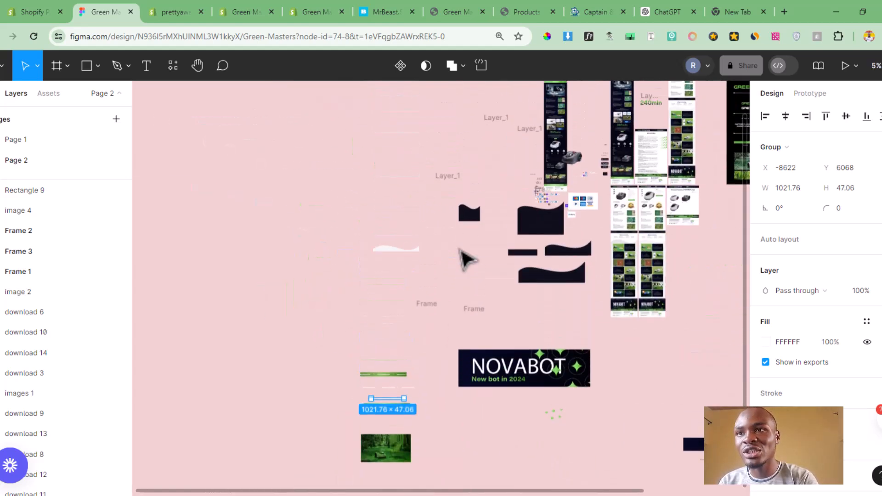
{"action": "scroll", "coordinate": [465, 259], "scroll_direction": "right", "scroll_amount": 6}
{"action": "scroll", "coordinate": [464, 256], "scroll_direction": "left", "scroll_amount": 5}
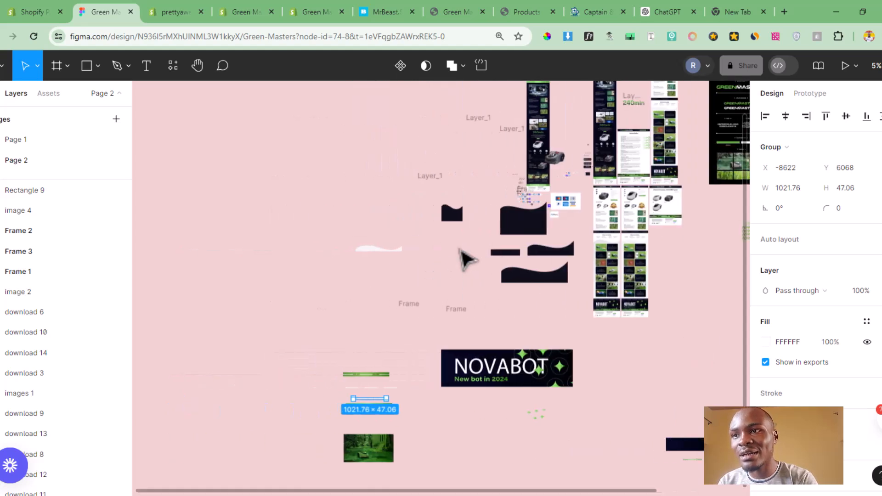
{"action": "scroll", "coordinate": [464, 257], "scroll_direction": "down", "scroll_amount": 1}
{"action": "scroll", "coordinate": [342, 344], "scroll_direction": "down", "scroll_amount": 2}
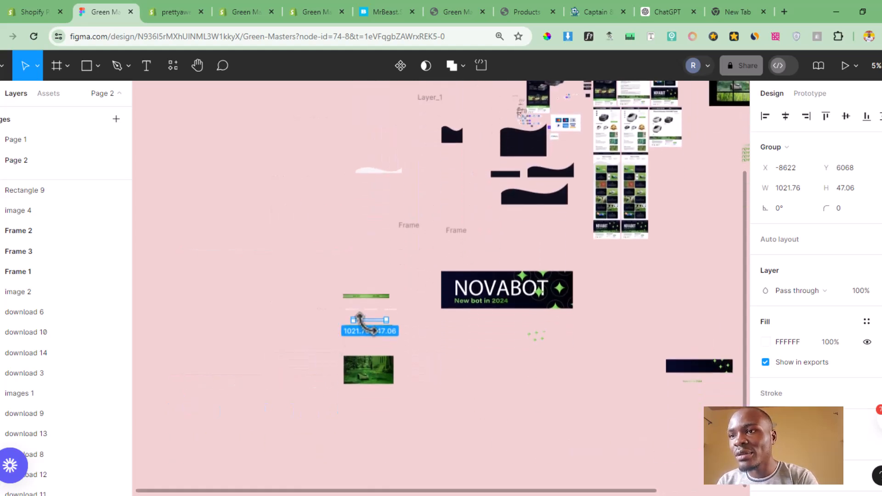
{"action": "scroll", "coordinate": [373, 336], "scroll_direction": "up", "scroll_amount": 10}
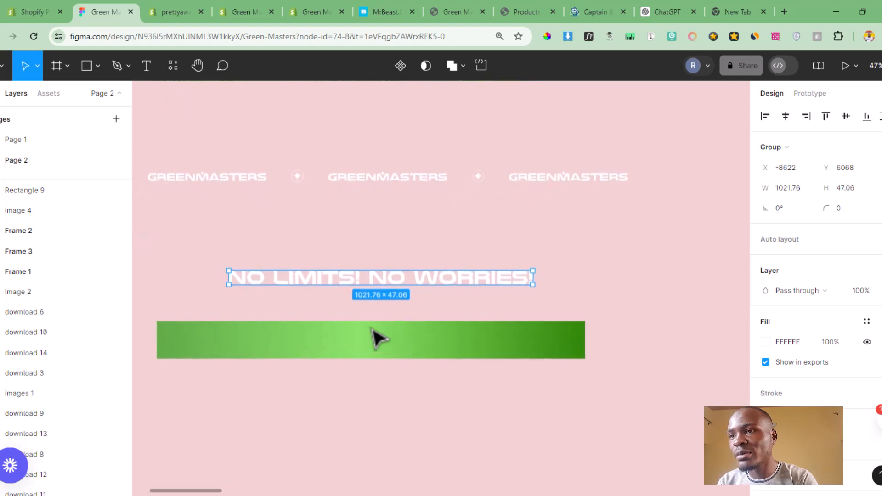
{"action": "scroll", "coordinate": [378, 339], "scroll_direction": "left", "scroll_amount": 3}
{"action": "scroll", "coordinate": [378, 339], "scroll_direction": "down", "scroll_amount": 1}
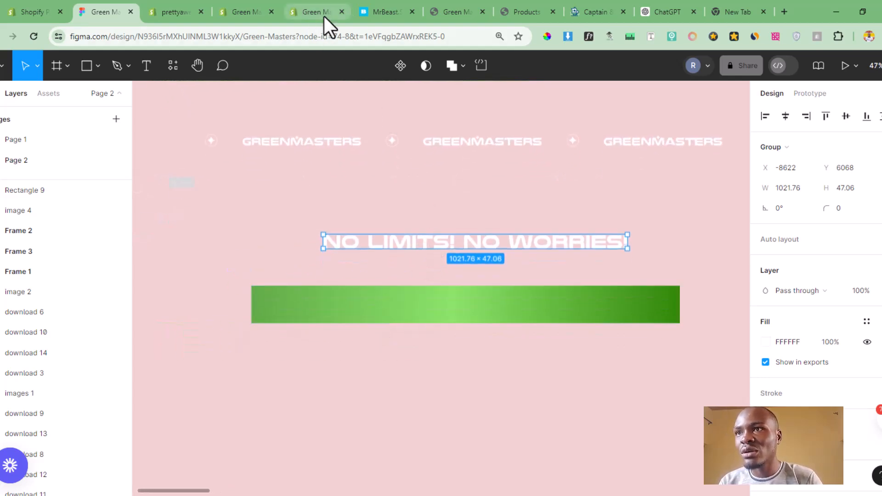
Compare the live "NO LIMITS! NO WORRIES!" banner above the Green Masters footer with its separate text and background in Figma
{"action": "left_click", "coordinate": [464, 1]}
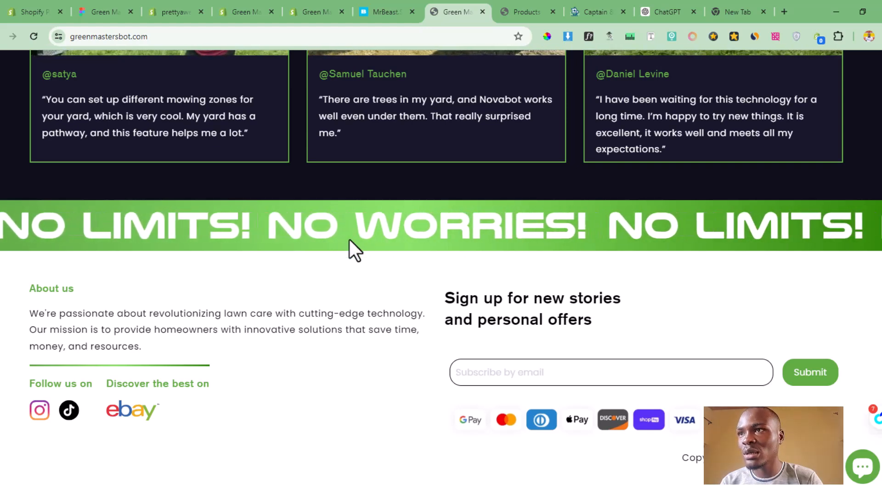
{"action": "left_click", "coordinate": [105, 12]}
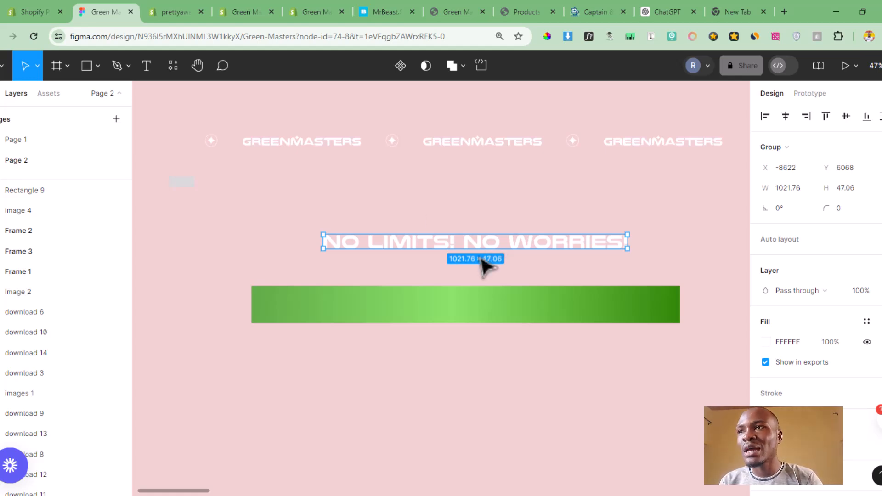
{"action": "left_click", "coordinate": [465, 1]}
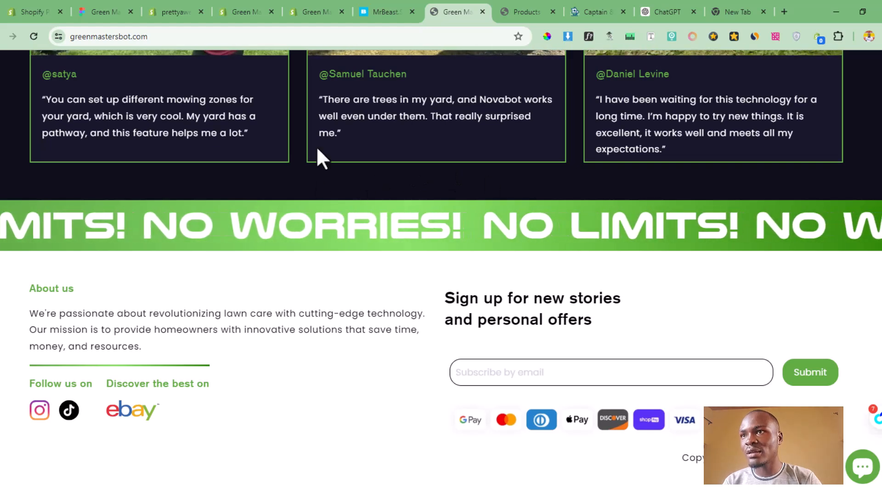
{"action": "left_click", "coordinate": [94, 10]}
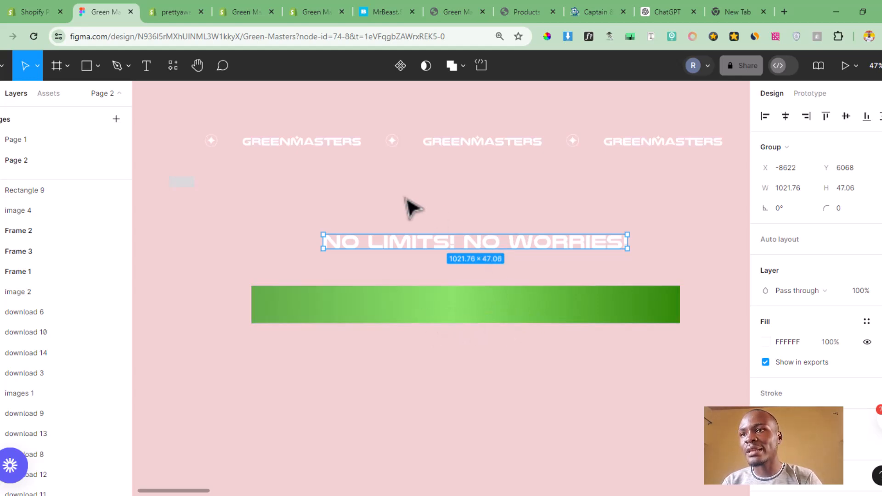
Create a blank PageFly section in the prettyawesometest Shopify store and dismiss the global styles notice
{"action": "left_click", "coordinate": [177, 12]}
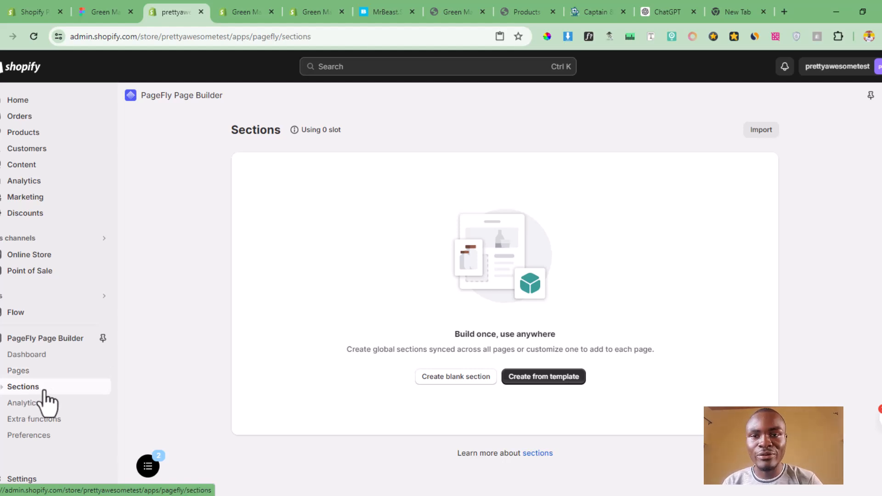
{"action": "left_click", "coordinate": [451, 380]}
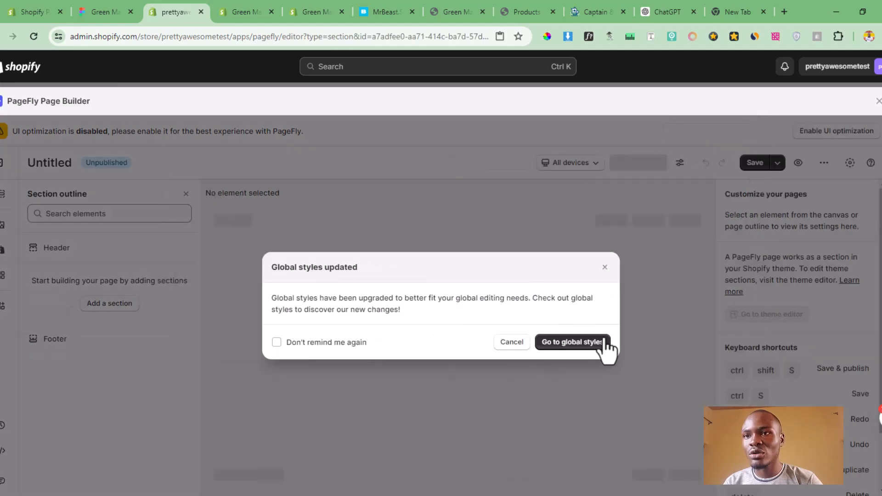
{"action": "left_click", "coordinate": [605, 268]}
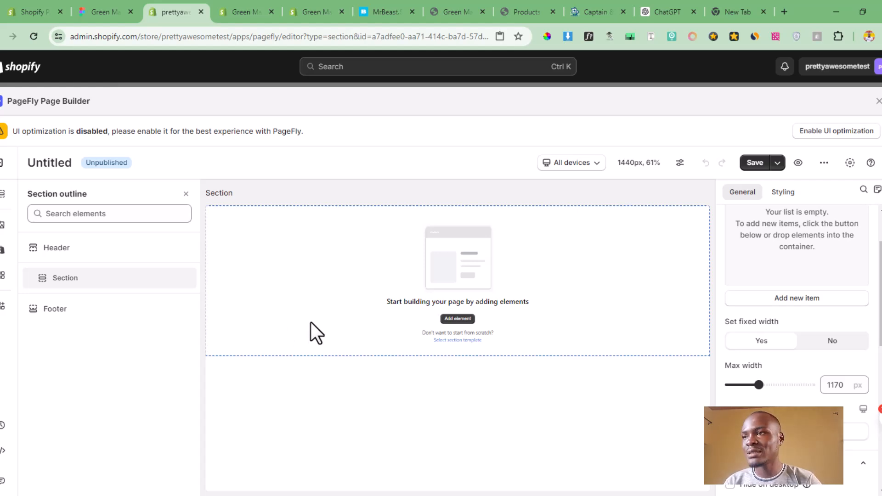
Add a Block layout container to the blank section
{"action": "left_click", "coordinate": [5, 222]}
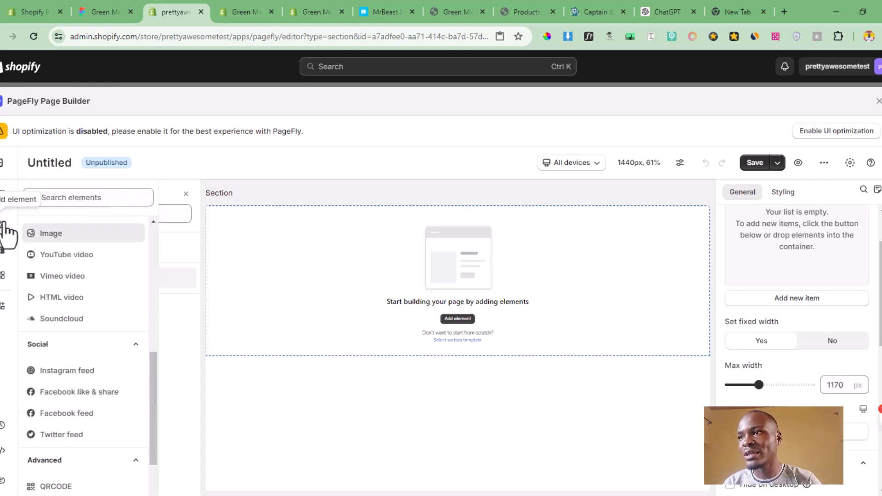
{"action": "left_click_drag", "start_coordinate": [156, 374], "coordinate": [163, 239]}
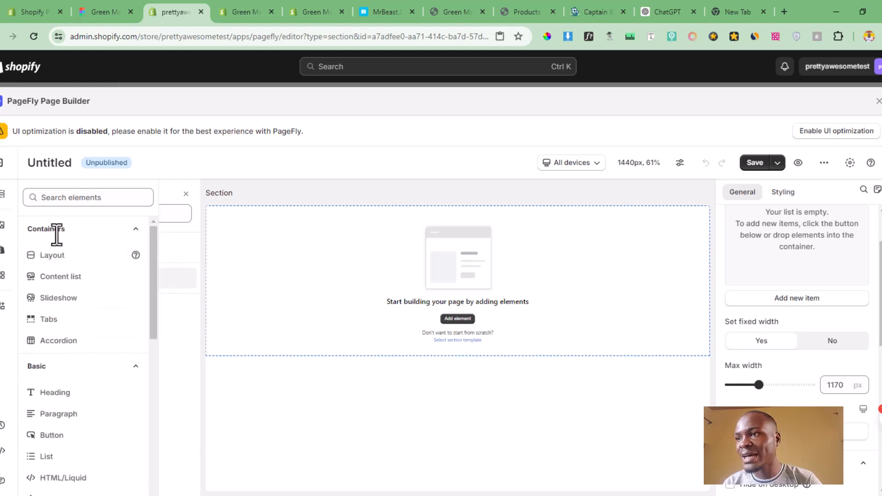
{"action": "left_click", "coordinate": [50, 263]}
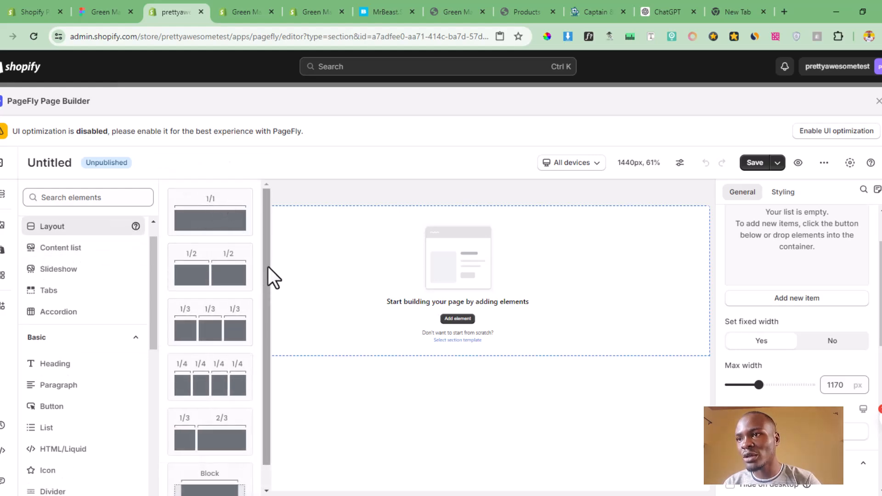
{"action": "scroll", "coordinate": [268, 292], "scroll_direction": "down", "scroll_amount": 1}
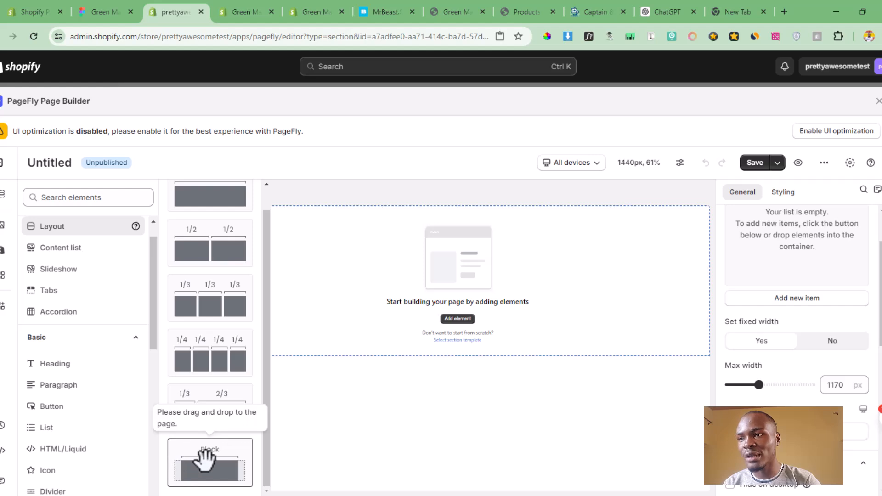
{"action": "left_click_drag", "start_coordinate": [205, 467], "coordinate": [459, 289]}
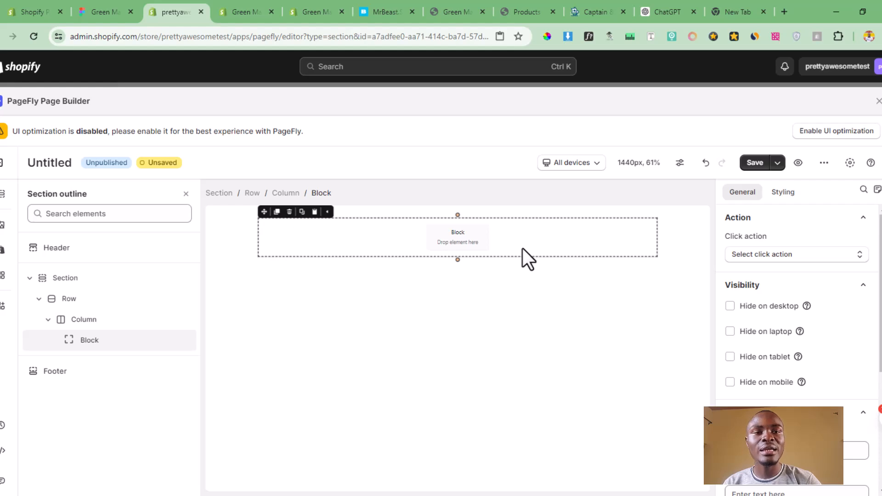
Place the wide variant of the Image element inside the block
{"action": "left_click", "coordinate": [3, 193]}
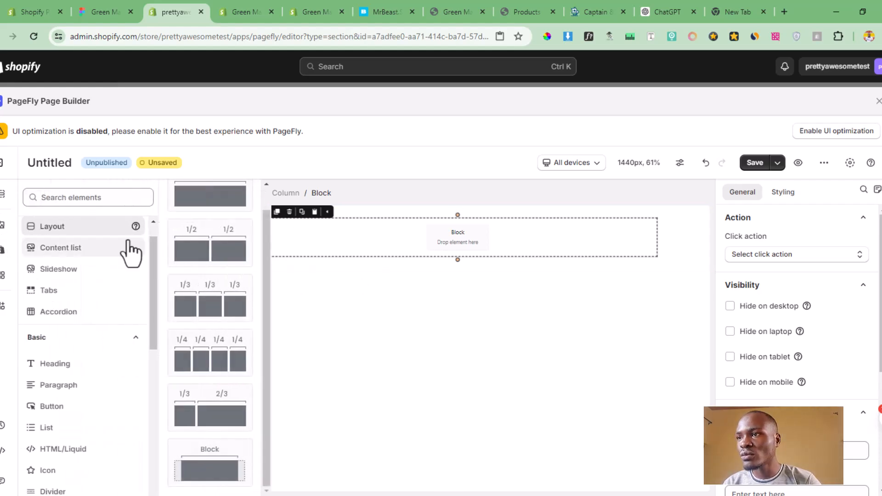
{"action": "left_click_drag", "start_coordinate": [155, 267], "coordinate": [128, 244]}
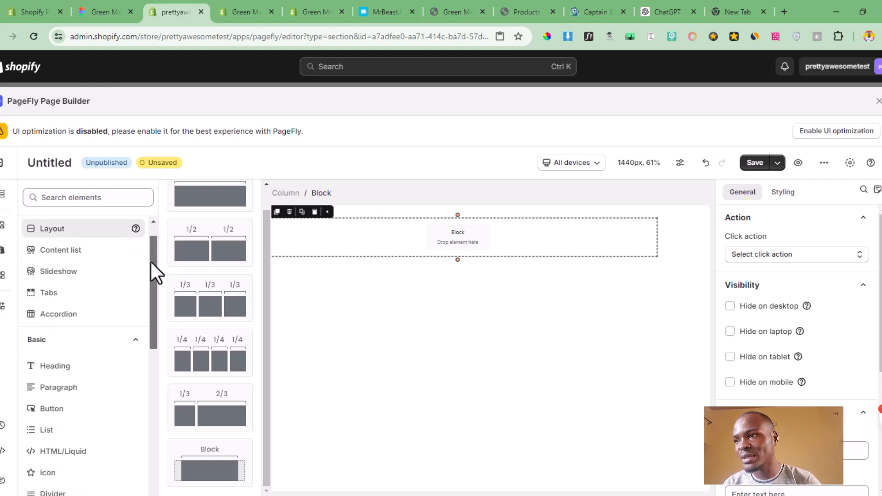
{"action": "left_click_drag", "start_coordinate": [154, 271], "coordinate": [149, 366]}
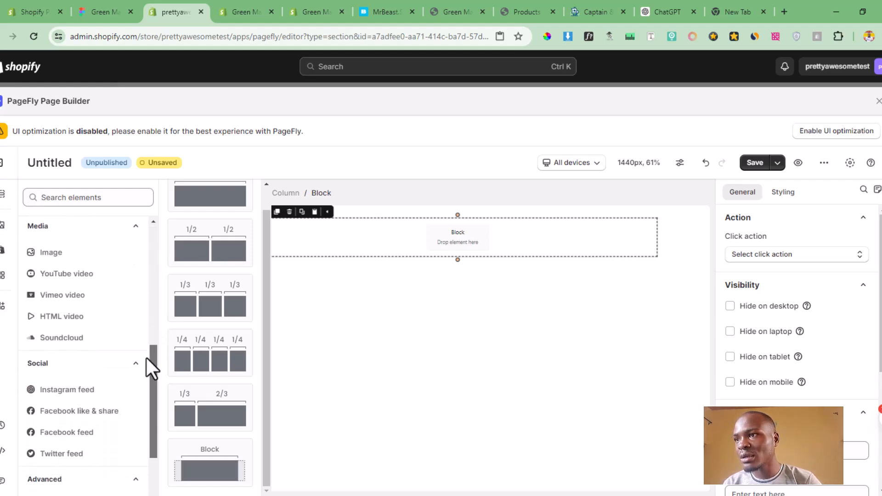
{"action": "left_click", "coordinate": [64, 253]}
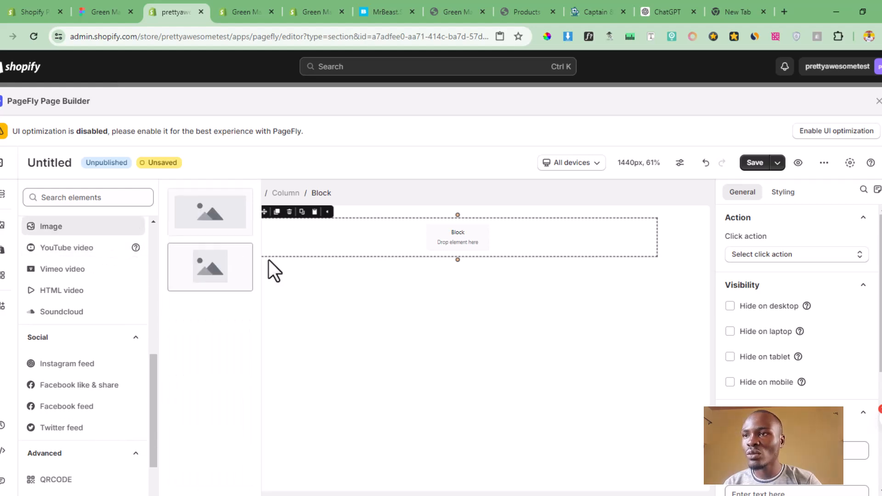
{"action": "left_click_drag", "start_coordinate": [208, 207], "coordinate": [409, 230]}
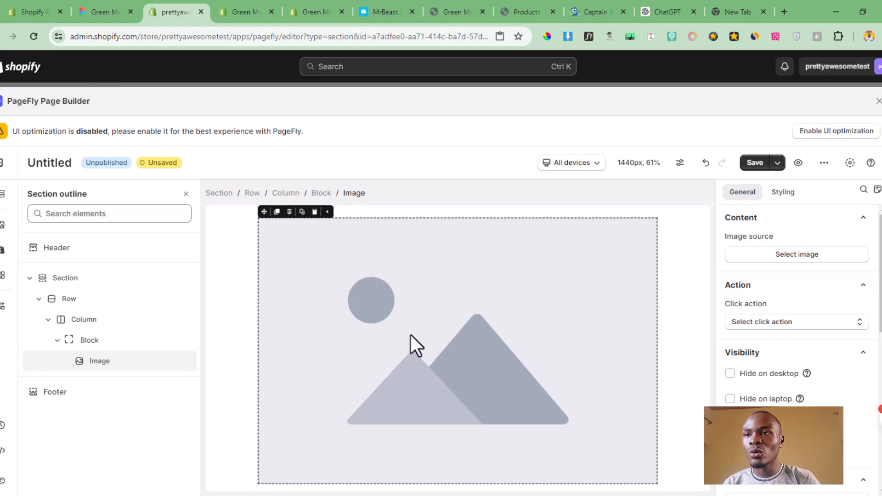
Check the "NO LIMITS! NO WORRIES!" text in Figma and set Group_3 as the image element's source
{"action": "left_click", "coordinate": [97, 1]}
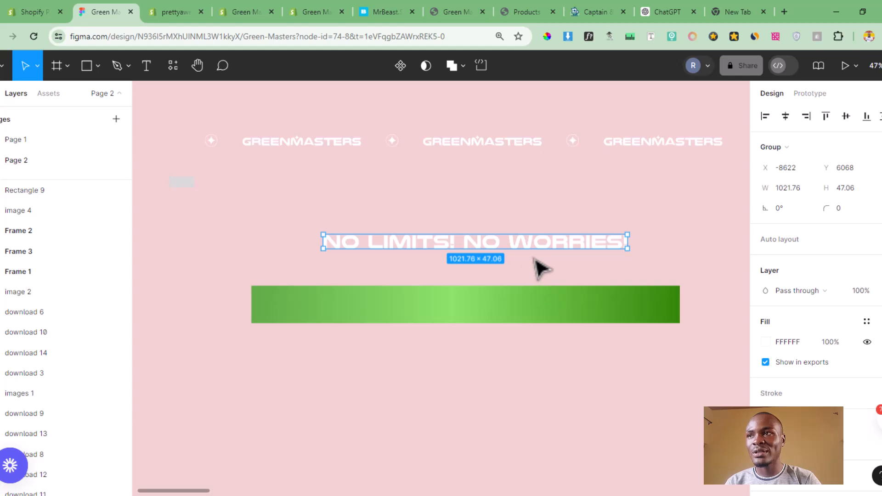
{"action": "left_click", "coordinate": [183, 2]}
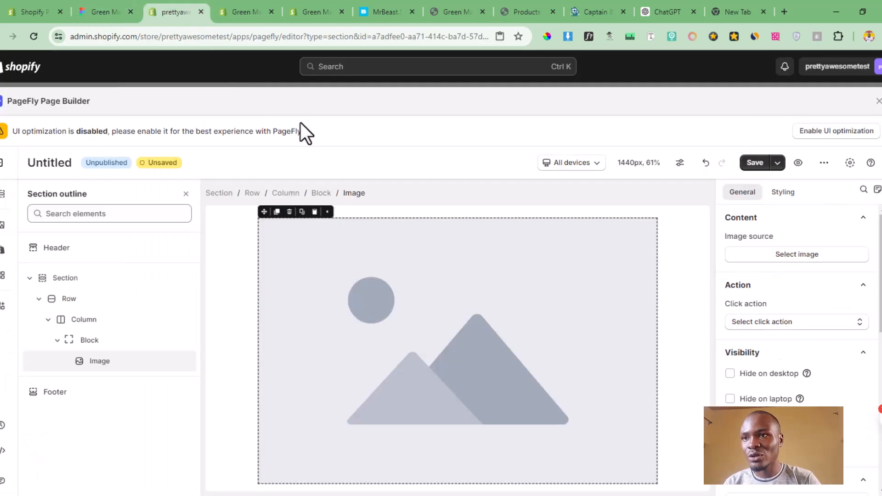
{"action": "left_click", "coordinate": [798, 255]}
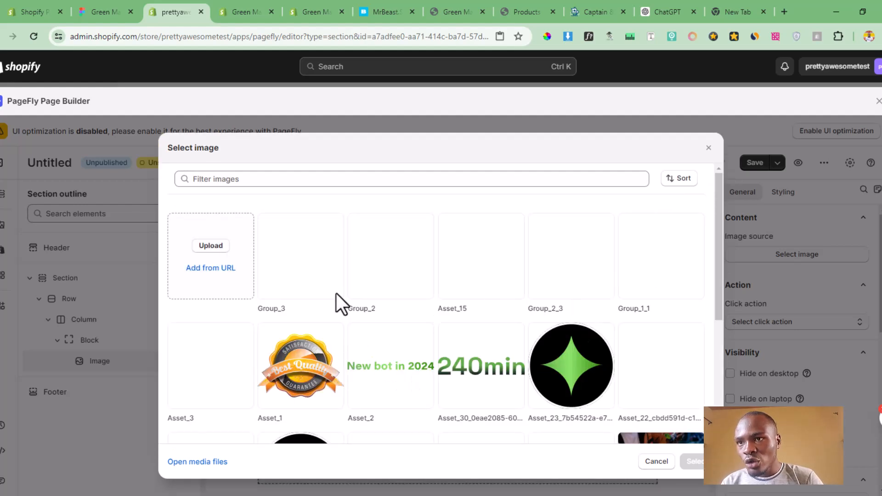
{"action": "left_click", "coordinate": [310, 276]}
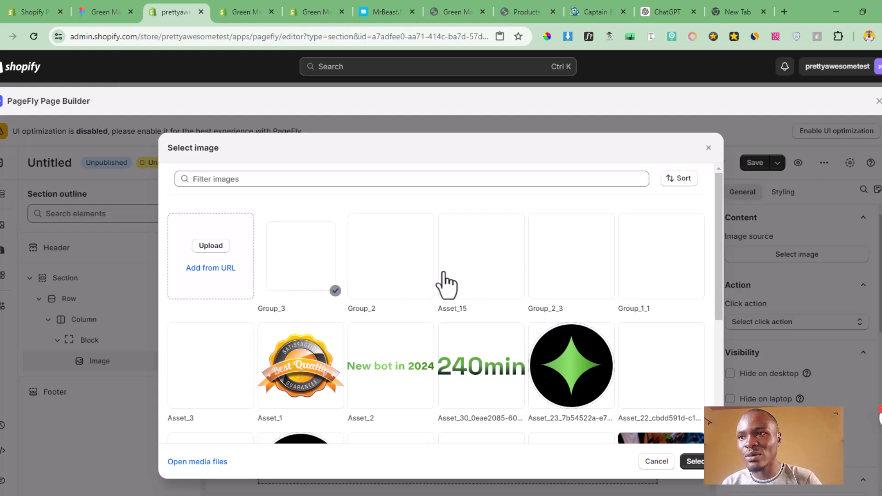
{"action": "left_click", "coordinate": [134, 2]}
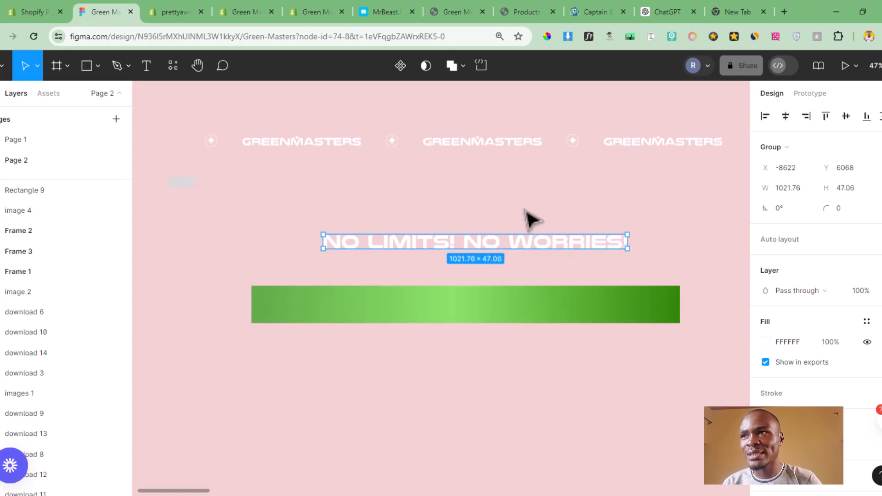
{"action": "left_click", "coordinate": [177, 9]}
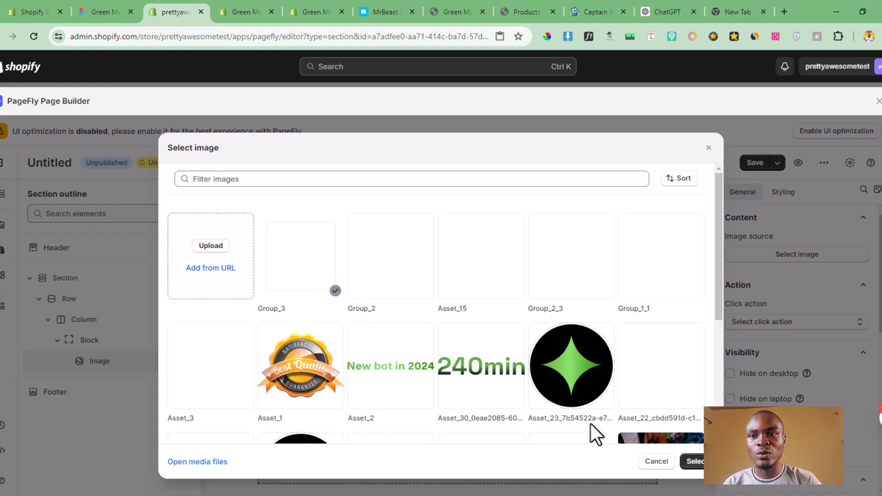
{"action": "left_click", "coordinate": [695, 462]}
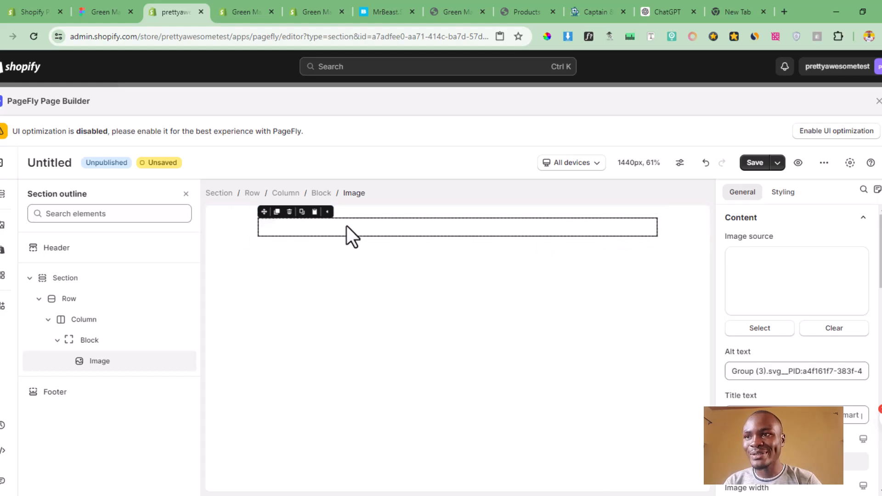
Compare the green gradient bar in the Figma file with the background of the live "NO LIMITS! NO WORRIES!" banner
{"action": "left_click", "coordinate": [693, 228]}
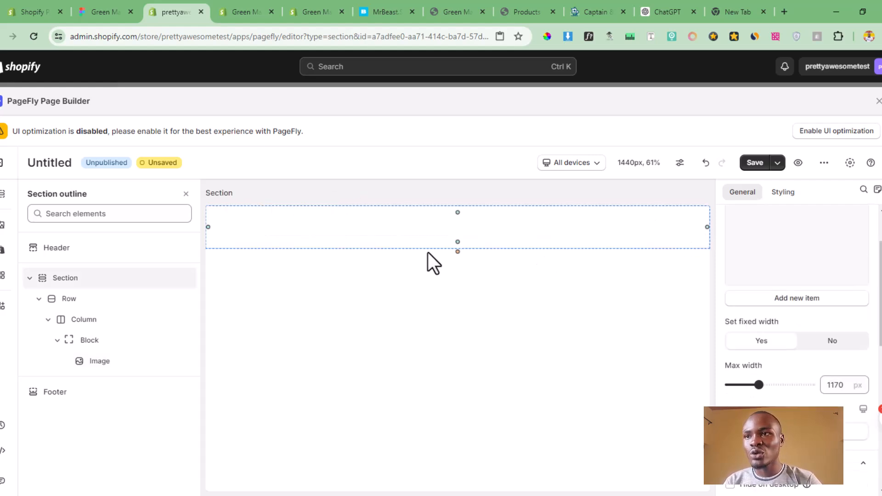
{"action": "left_click", "coordinate": [137, 8]}
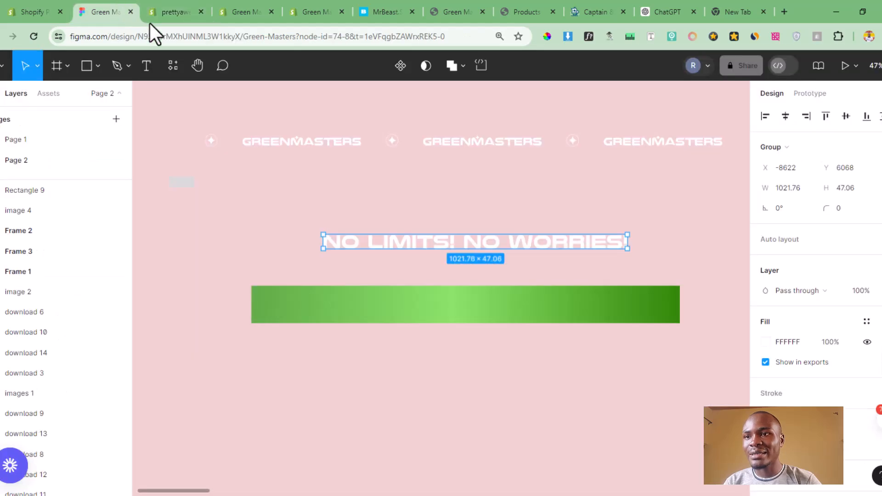
{"action": "left_click", "coordinate": [511, 317]}
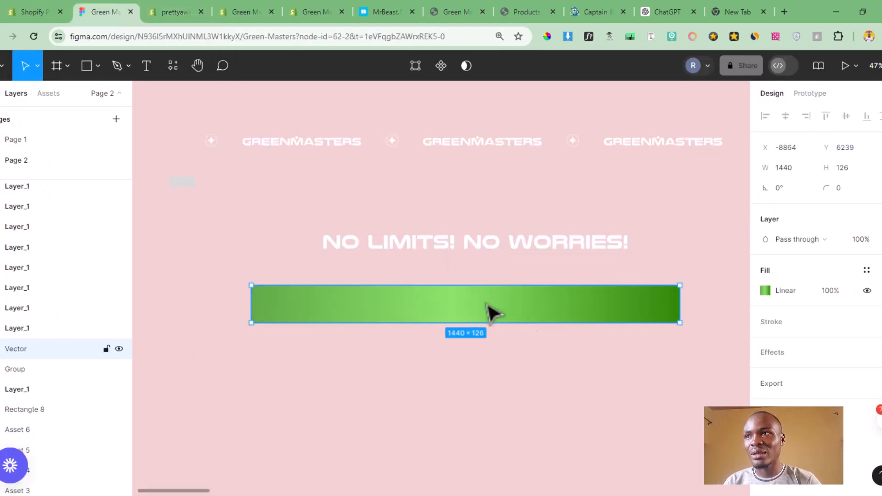
{"action": "key", "text": "ctrl+Tab"}
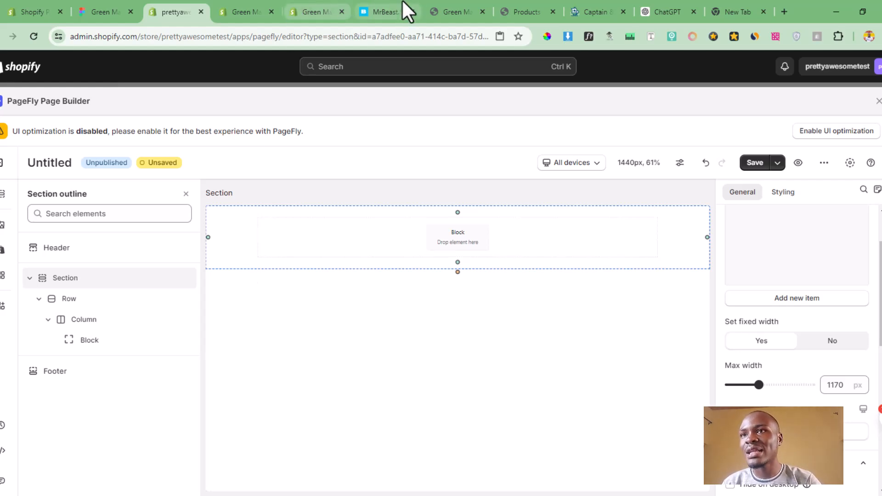
{"action": "left_click_drag", "start_coordinate": [467, 1], "coordinate": [252, 1]}
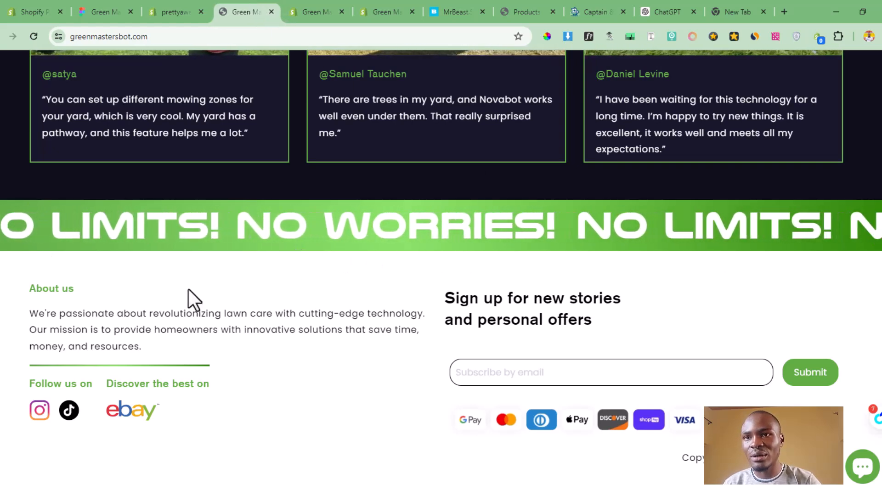
{"action": "left_click", "coordinate": [158, 10]}
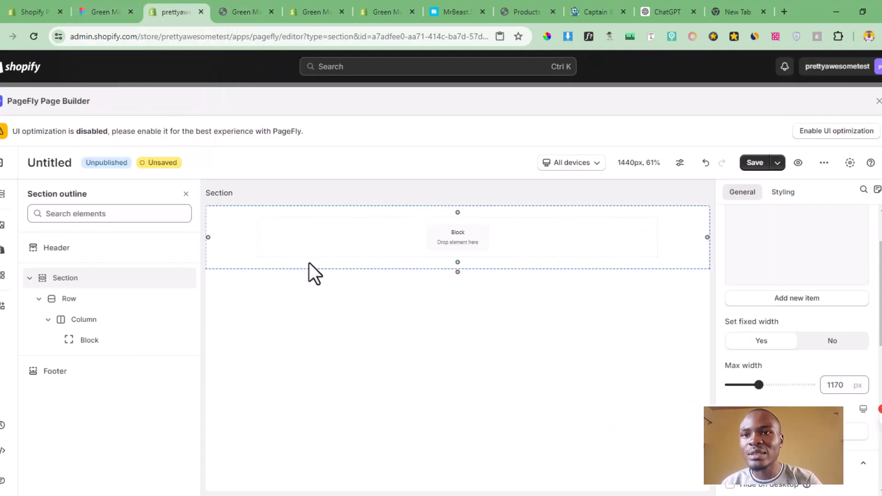
Set the section's custom background color to #716363
{"action": "left_click", "coordinate": [783, 192]}
{"action": "left_click_drag", "start_coordinate": [879, 259], "coordinate": [878, 309]}
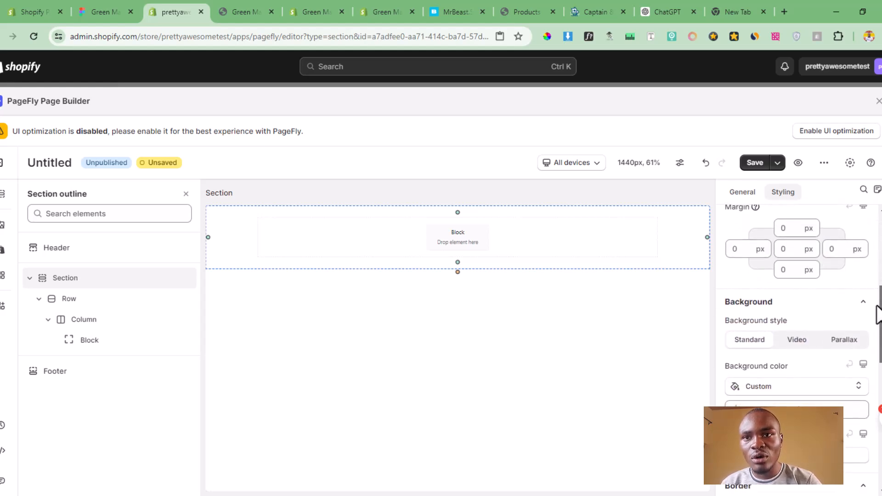
{"action": "left_click", "coordinate": [834, 303]}
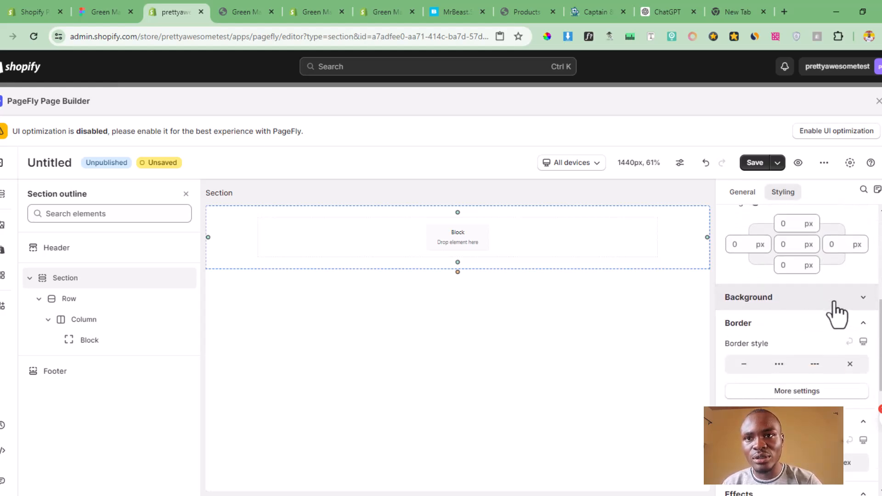
{"action": "left_click", "coordinate": [831, 303]}
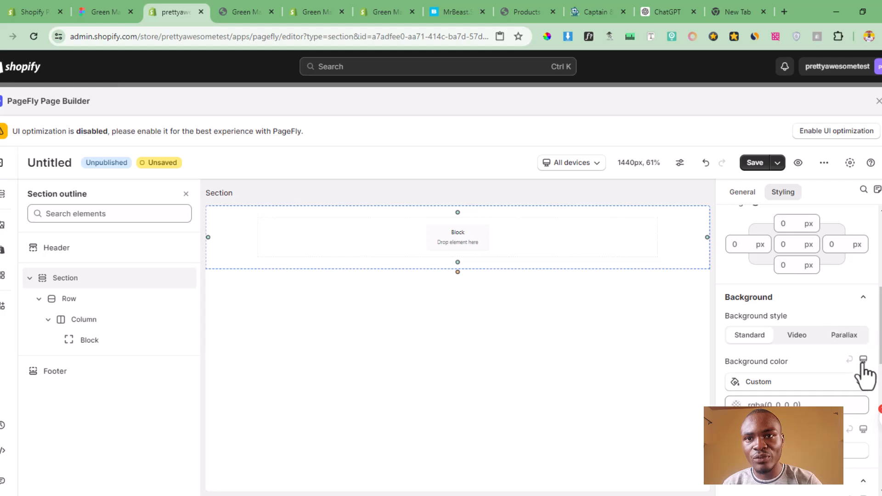
{"action": "scroll", "coordinate": [796, 275], "scroll_direction": "down", "scroll_amount": 1}
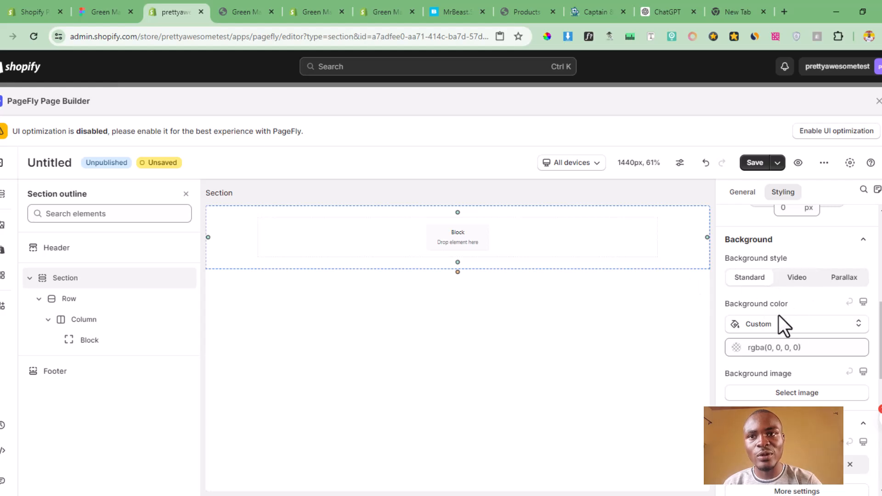
{"action": "left_click", "coordinate": [795, 347]}
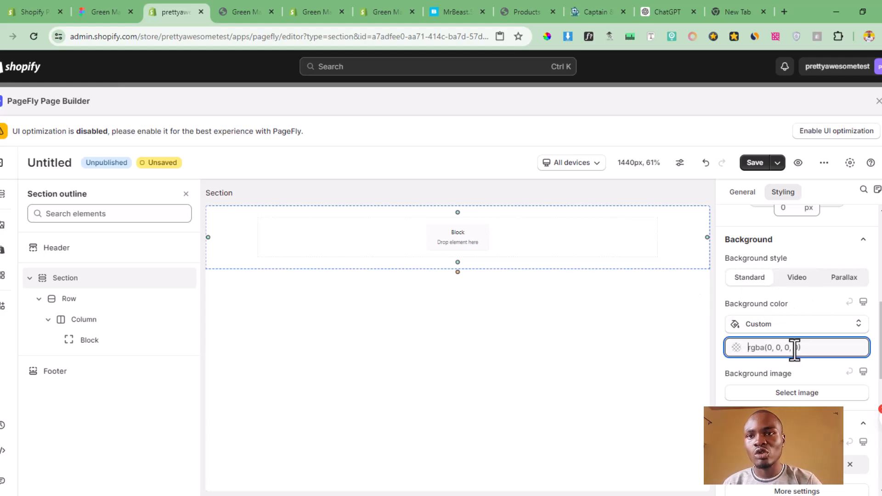
{"action": "left_click", "coordinate": [735, 277]}
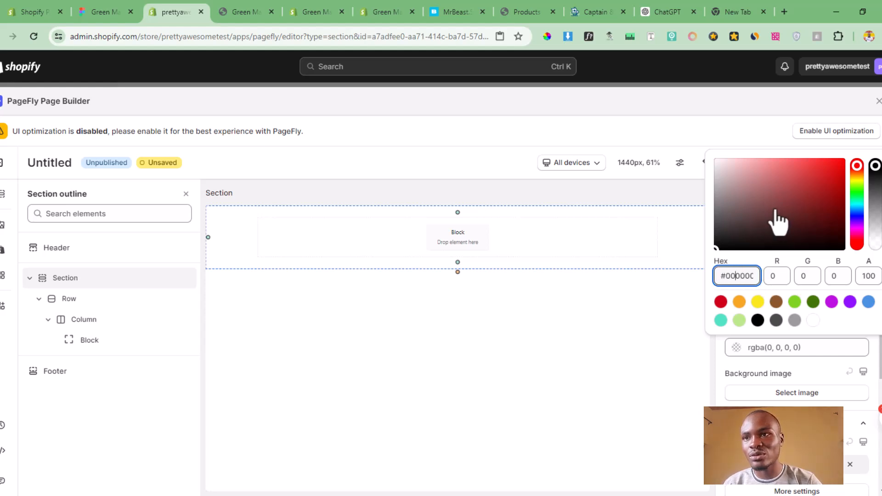
{"action": "left_click_drag", "start_coordinate": [776, 217], "coordinate": [730, 210]}
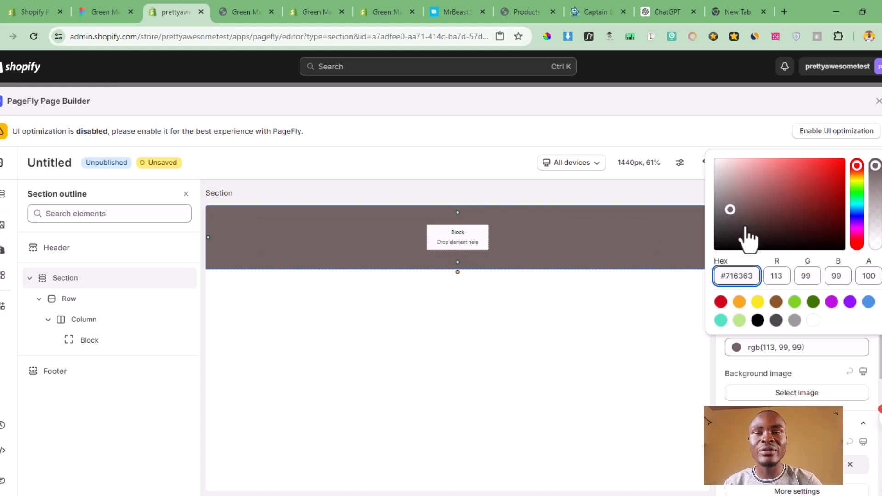
Check the live banner's gradient background and clear the background-color rule from the section's CSS code
{"action": "left_click", "coordinate": [251, 3]}
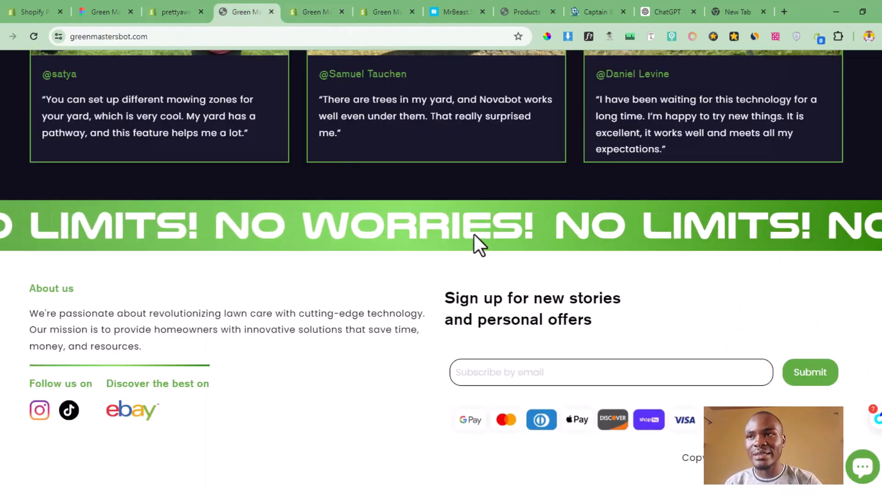
{"action": "left_click", "coordinate": [173, 5]}
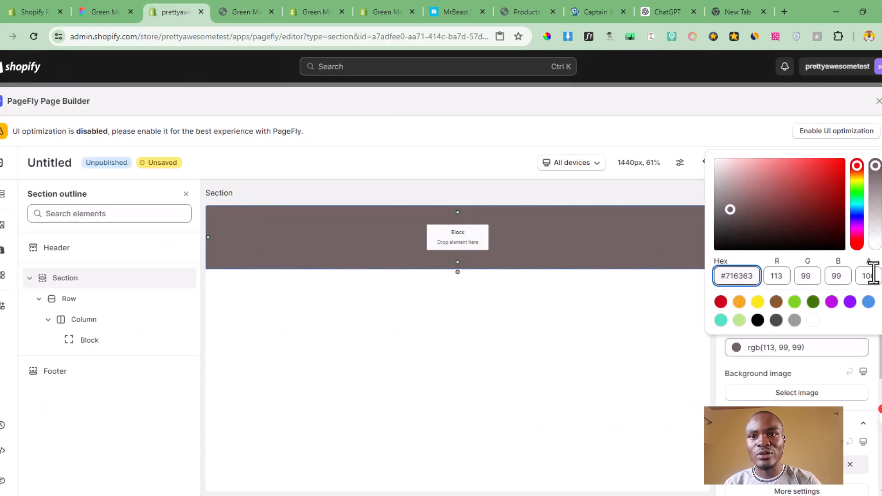
{"action": "scroll", "coordinate": [875, 354], "scroll_direction": "down", "scroll_amount": 6}
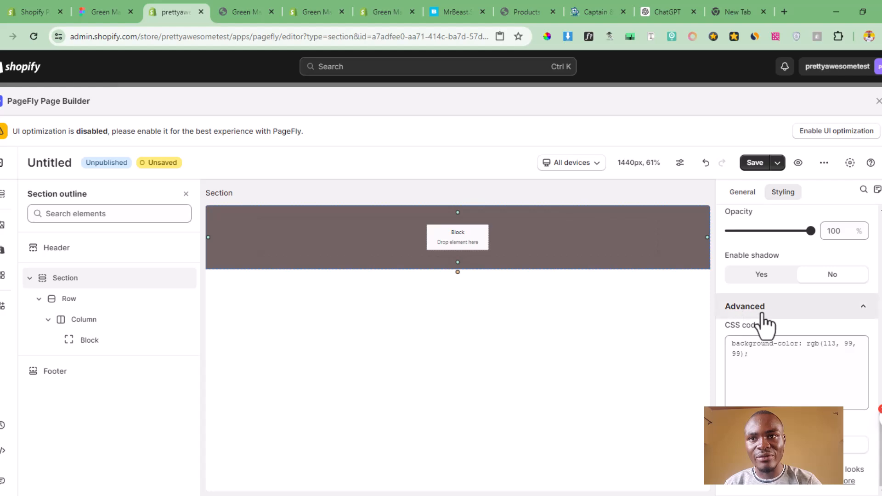
{"action": "left_click_drag", "start_coordinate": [754, 365], "coordinate": [738, 346]}
{"action": "key", "text": "BackSpace"}
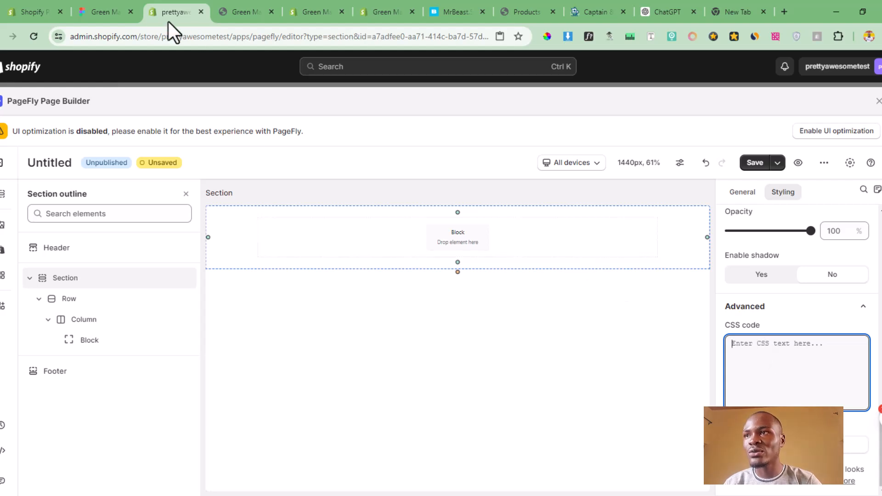
Copy the green gradient bar's code as CSS from the Figma file
{"action": "left_click", "coordinate": [98, 10]}
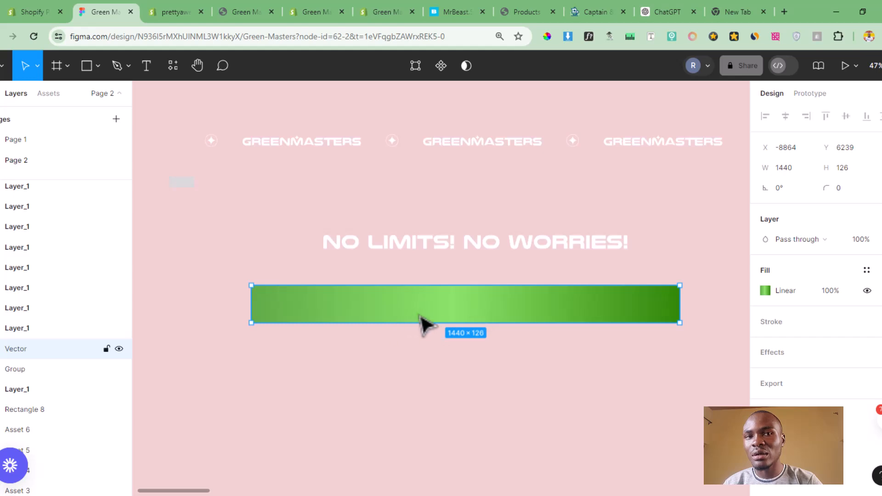
{"action": "right_click", "coordinate": [464, 314]}
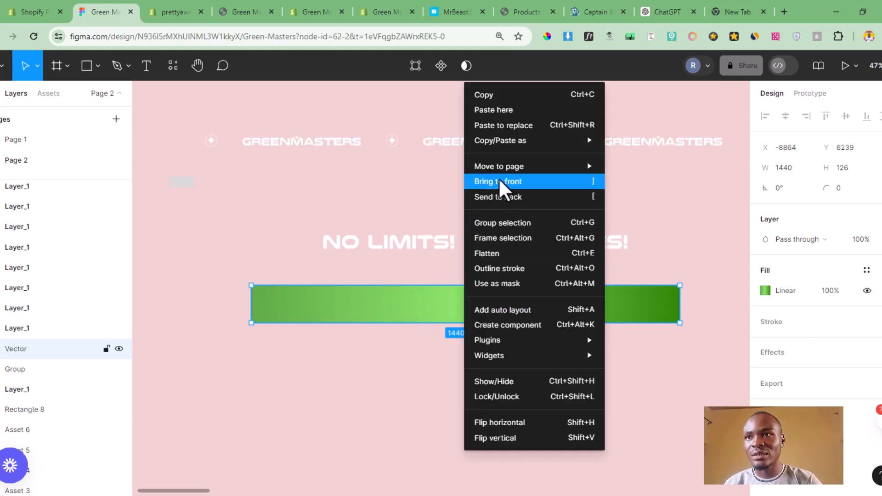
{"action": "mouse_move", "coordinate": [516, 141]}
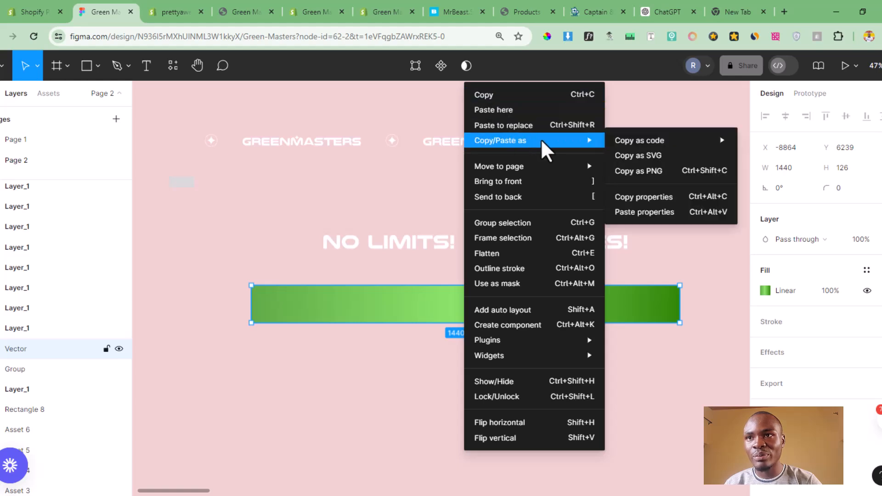
{"action": "mouse_move", "coordinate": [649, 142]}
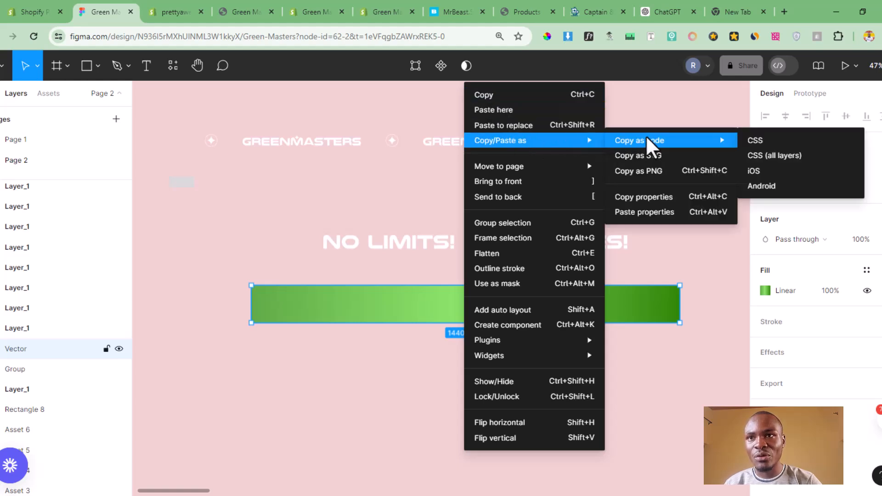
{"action": "left_click", "coordinate": [787, 146]}
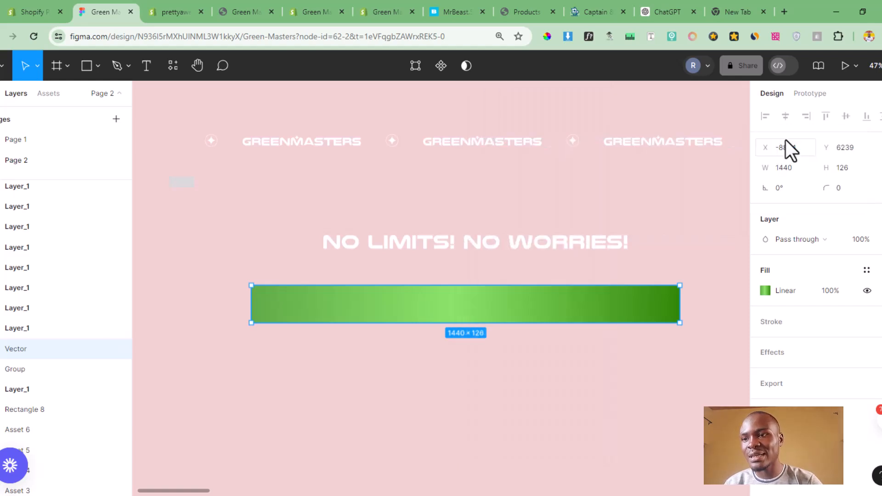
In Notepad, add background: linear-gradient(90deg, #5FAB46 0%, #8AE367 47%, #318709 100%); and the copied Vector CSS below the animation rule
{"action": "mouse_move", "coordinate": [419, 495]}
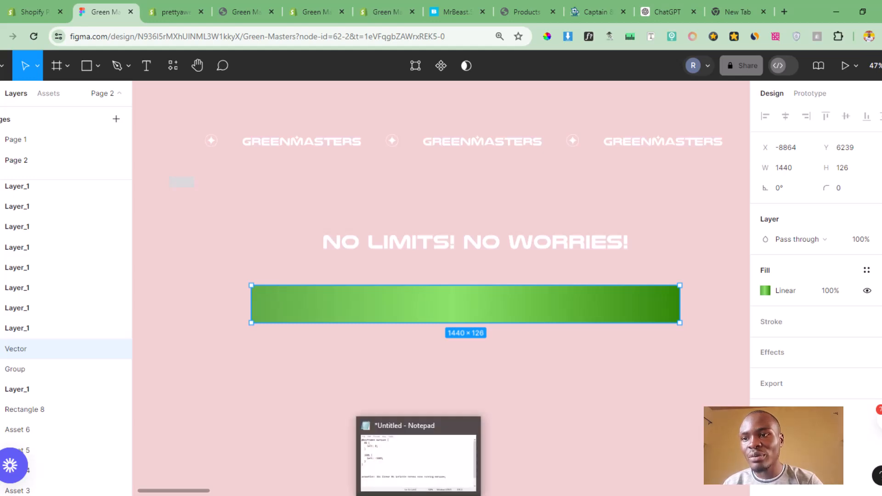
{"action": "left_click", "coordinate": [419, 464]}
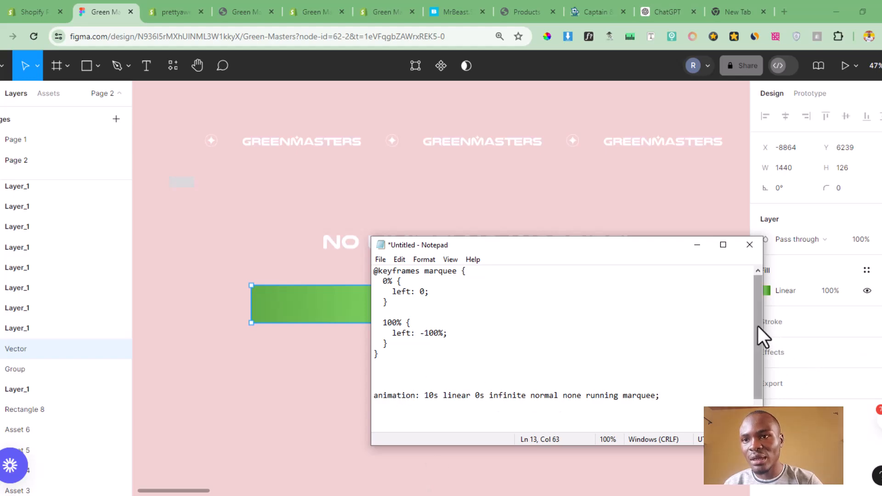
{"action": "key", "text": "Return"}
{"action": "key", "text": "Return"}
{"action": "key", "text": "Return"}
{"action": "key", "text": "Return"}
{"action": "key", "text": "Return"}
{"action": "type", "text": "background: linear-gradient(90deg, #5FAB46 0%, #8AE367 47%, #318709 100%);"}
{"action": "key", "text": "Return"}
{"action": "key", "text": "Return"}
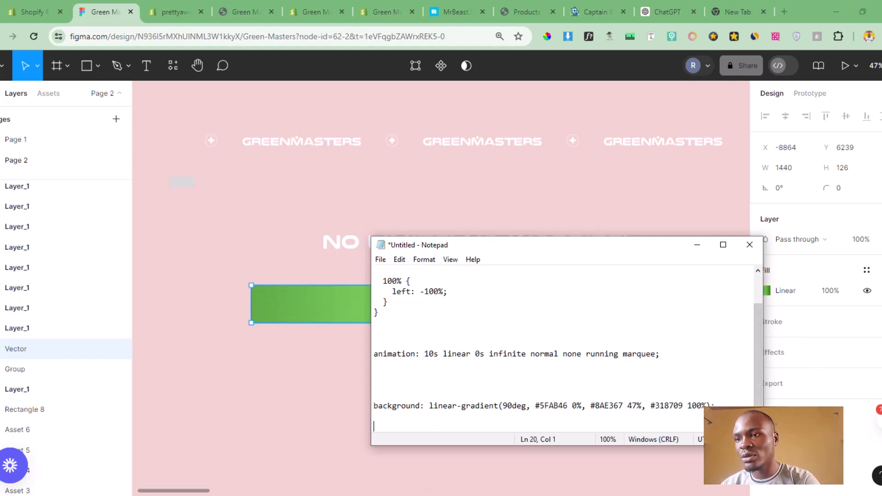
{"action": "type", "text": "/* Vector */  position: absolute; width: 1440px; height: 126px;  background: linear-gradient(90deg, #5FAB46 0%, #8AE367 47%, #318709 100%);"}
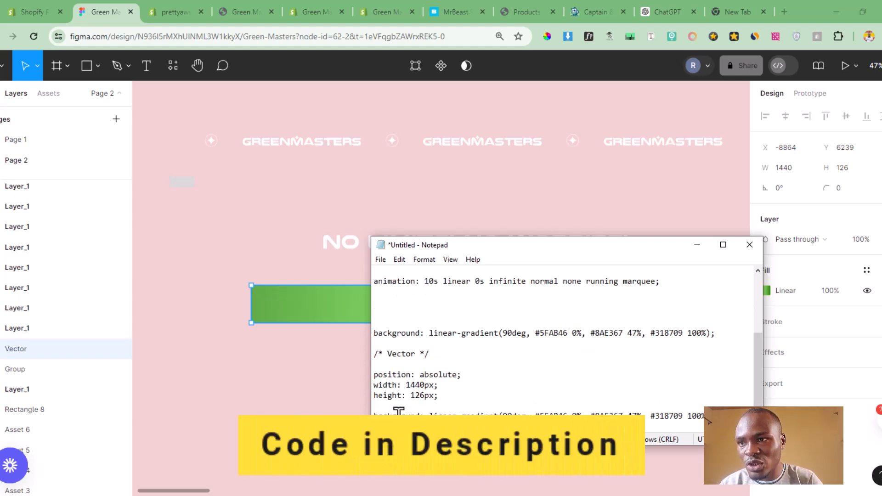
Delete the Vector comment, position, width and height lines from the pasted CSS and select the remaining linear-gradient background rule
{"action": "left_click_drag", "start_coordinate": [374, 407], "coordinate": [373, 345]}
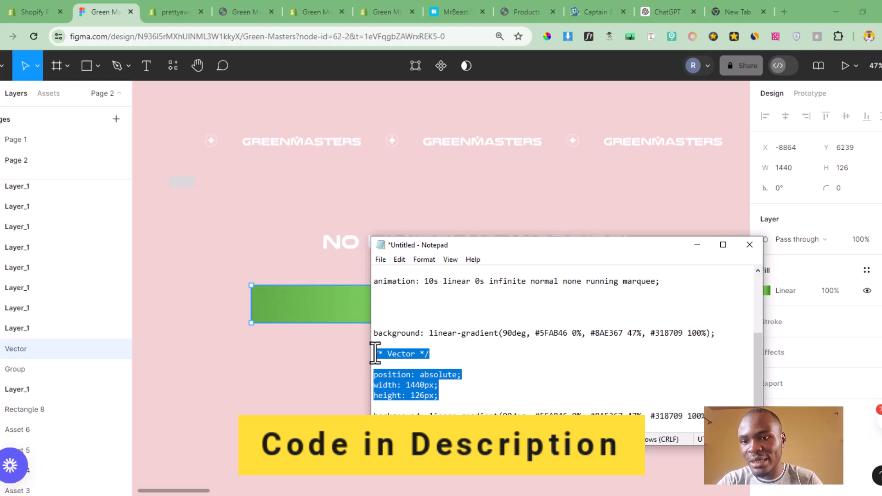
{"action": "key", "text": "BackSpace"}
{"action": "left_click", "coordinate": [377, 406]}
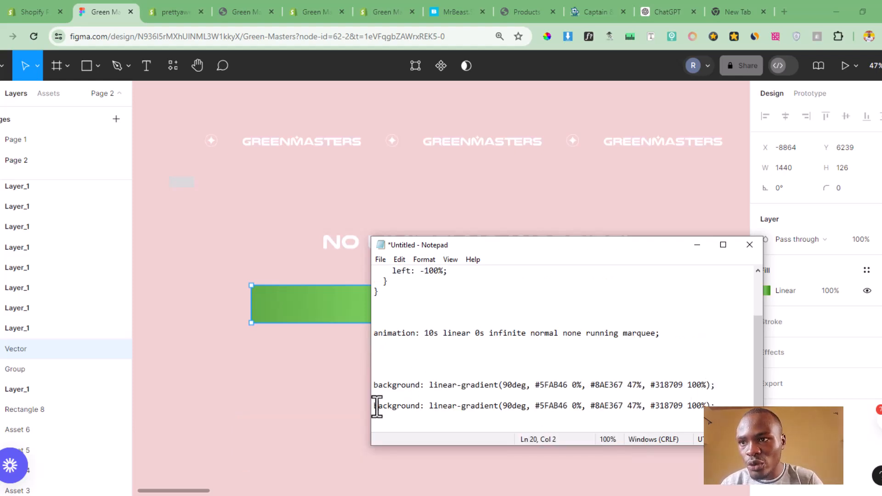
{"action": "left_click_drag", "start_coordinate": [376, 407], "coordinate": [713, 402]}
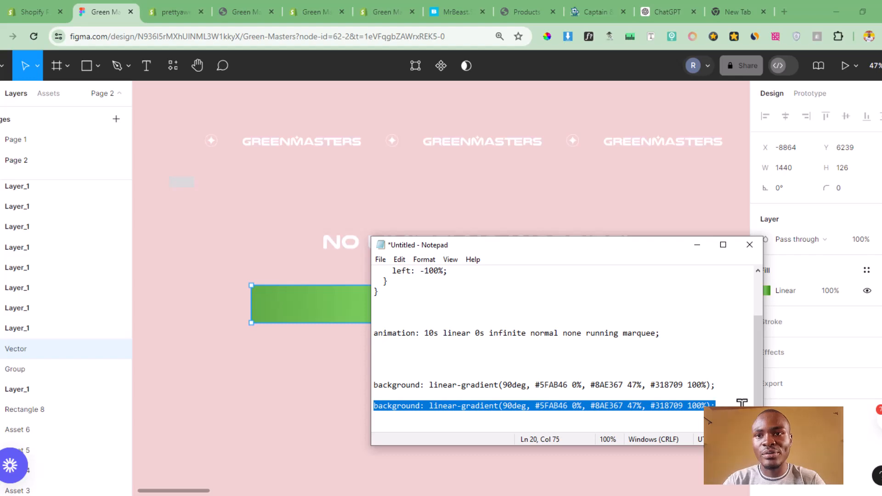
In PageFly, set the section's CSS code to background: linear-gradient(90deg, rgb(95, 171, 70) 0%, rgb(138, 227, 103) 47%, rgb(49, 135, 9) 100%);
{"action": "key", "text": "alt+Tab"}
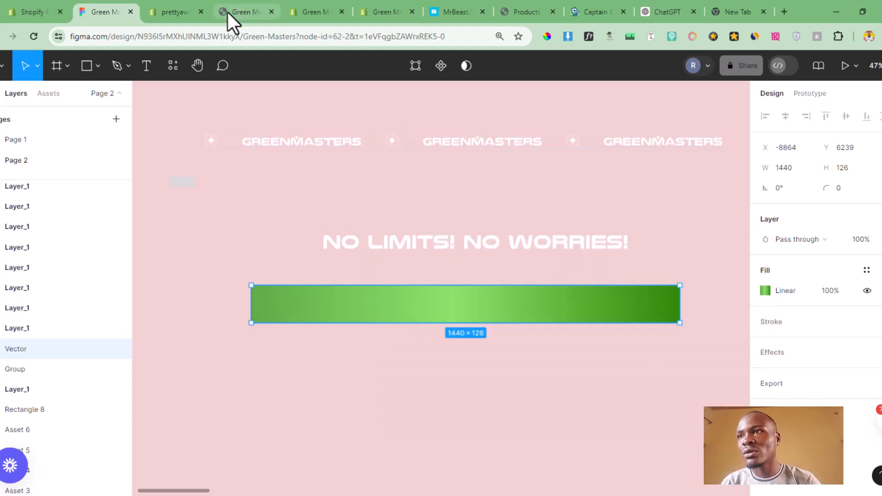
{"action": "left_click", "coordinate": [189, 7]}
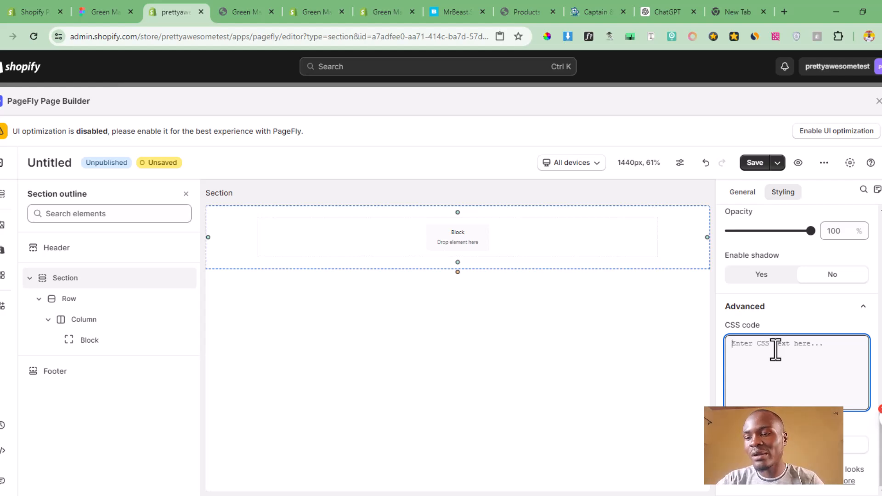
{"action": "type", "text": "background: linear-gradient(90deg, rgb(95, 171, 70) 0%, rgb(138, 227, 103) 47%, rgb(49, 135, 9) 100%);"}
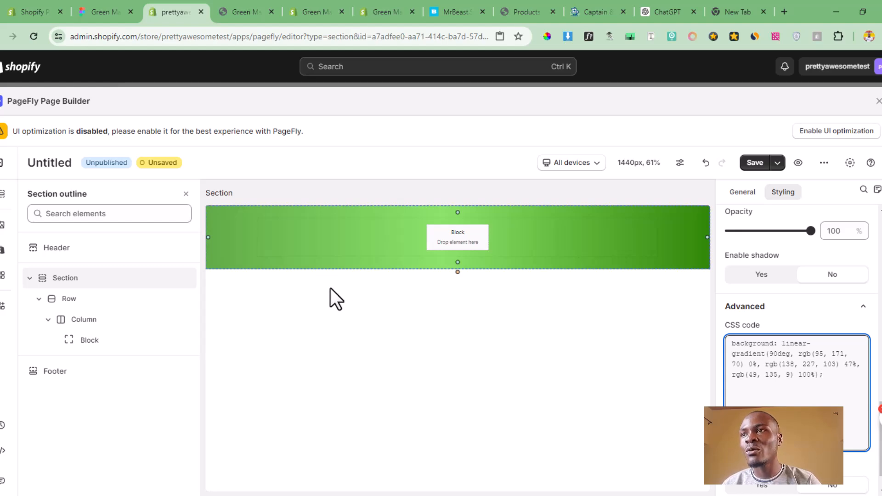
Check the live banner and the export format of the "NO LIMITS! NO WORRIES!" text in Figma
{"action": "left_click", "coordinate": [242, 12]}
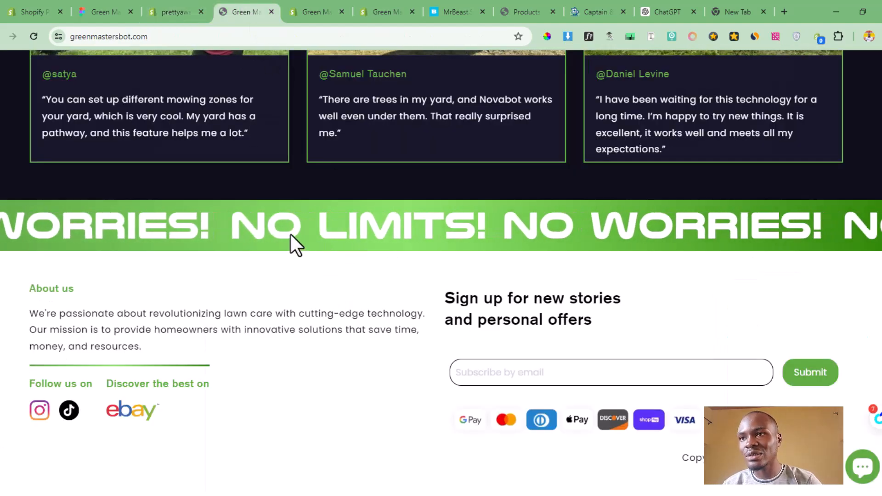
{"action": "left_click", "coordinate": [103, 12]}
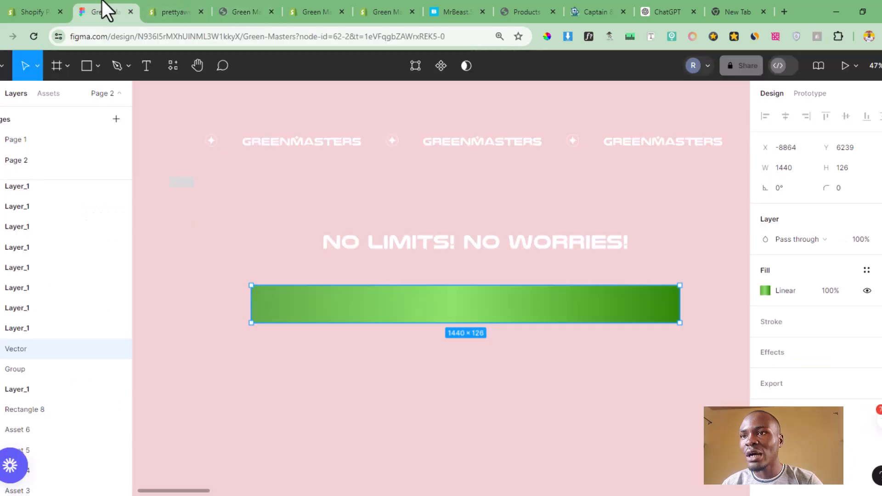
{"action": "left_click", "coordinate": [481, 247]}
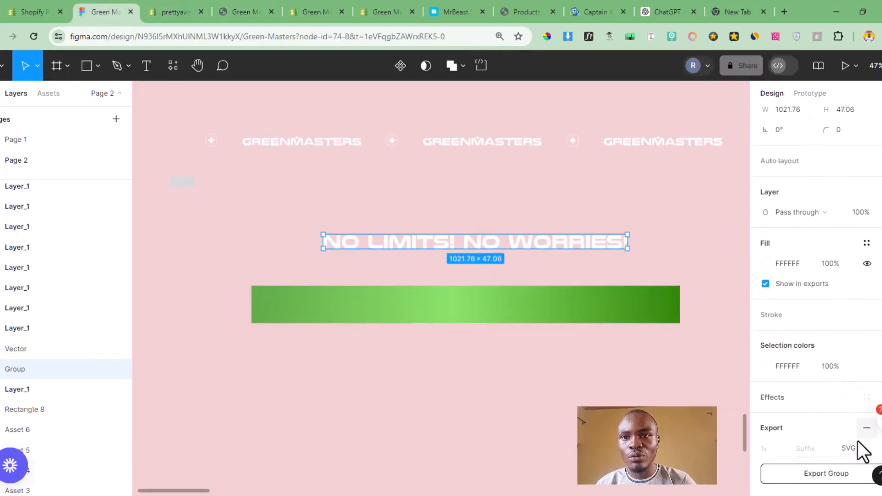
{"action": "left_click", "coordinate": [864, 449]}
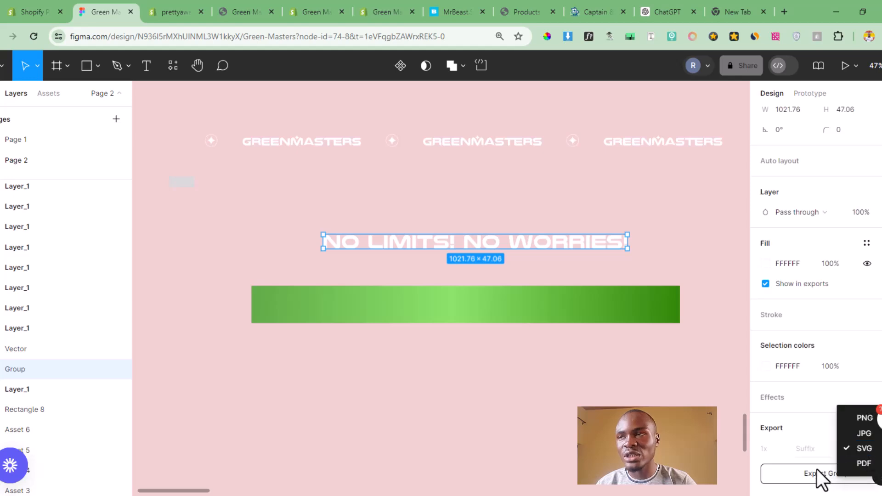
Return to PageFly and place an Image element in the section's empty block
{"action": "left_click", "coordinate": [178, 11]}
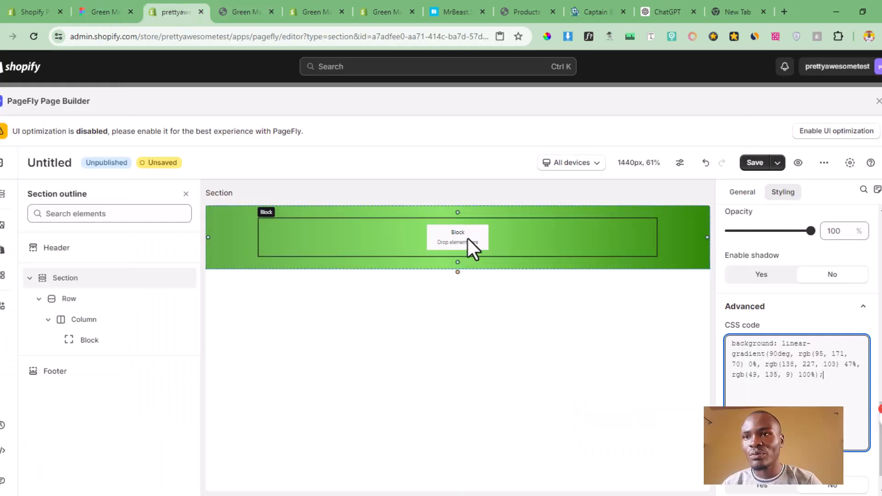
{"action": "left_click", "coordinate": [457, 248]}
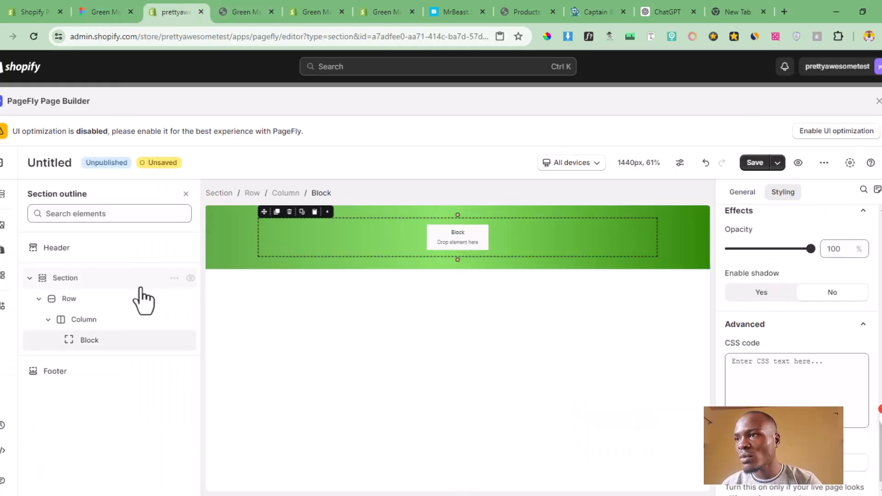
{"action": "left_click", "coordinate": [3, 226]}
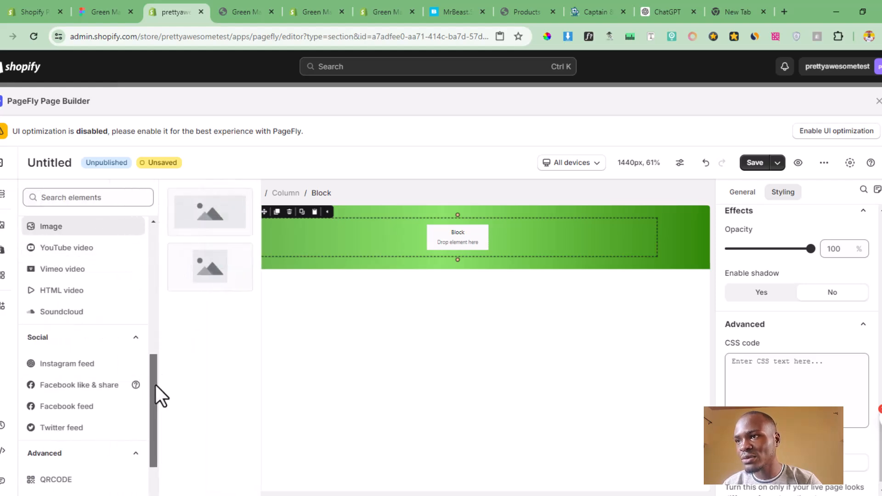
{"action": "scroll", "coordinate": [155, 385], "scroll_direction": "up", "scroll_amount": 3}
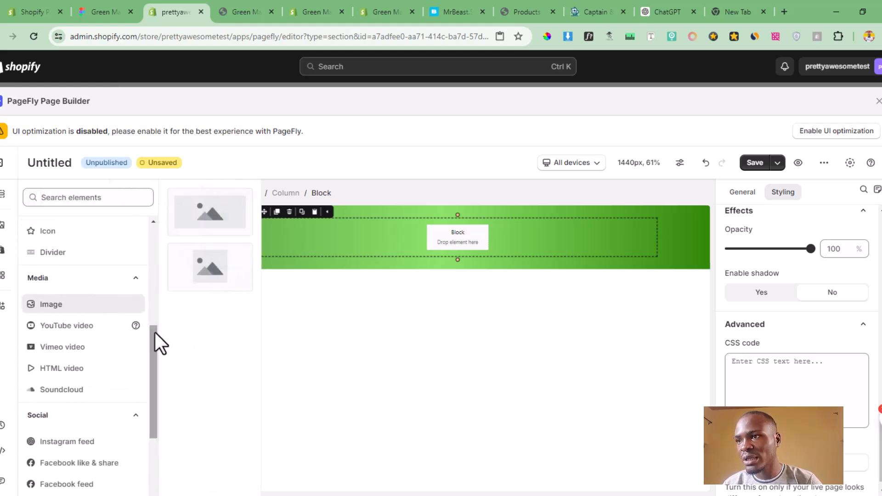
{"action": "left_click_drag", "start_coordinate": [155, 332], "coordinate": [146, 317]}
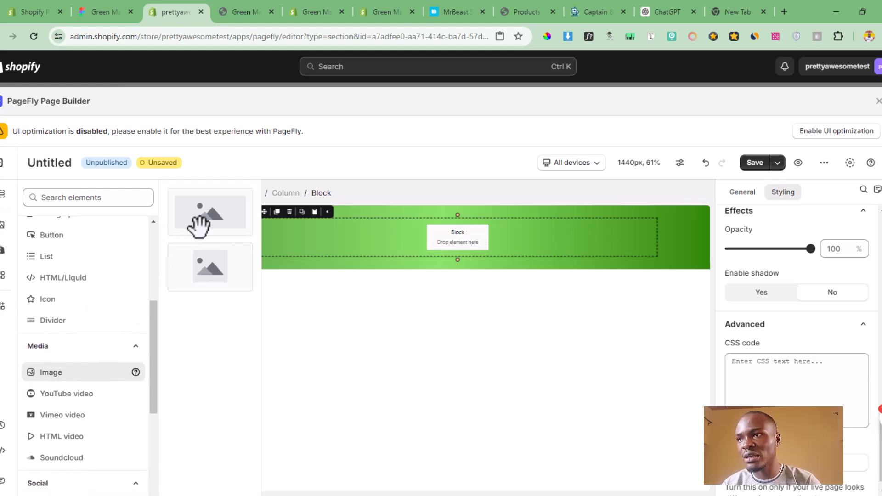
{"action": "left_click_drag", "start_coordinate": [199, 225], "coordinate": [422, 240]}
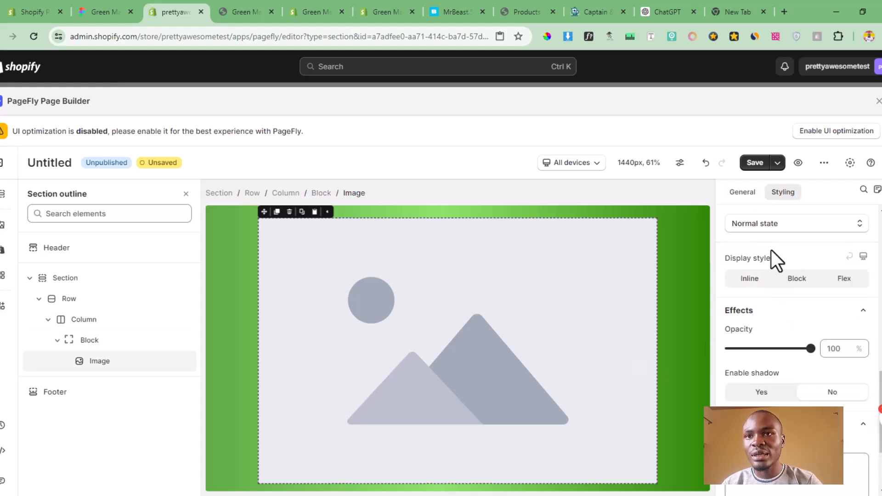
Set Group_3 as the new image's source, checking the banner text in Figma before choosing it
{"action": "left_click", "coordinate": [745, 196]}
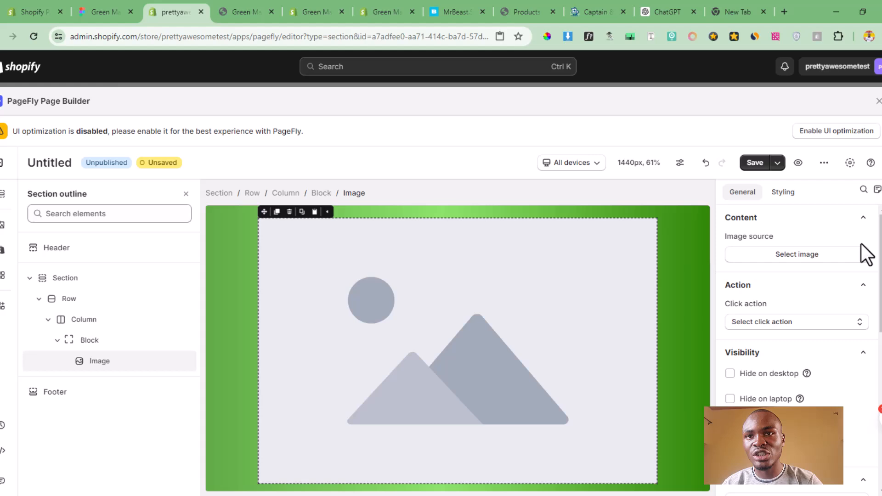
{"action": "left_click", "coordinate": [797, 255]}
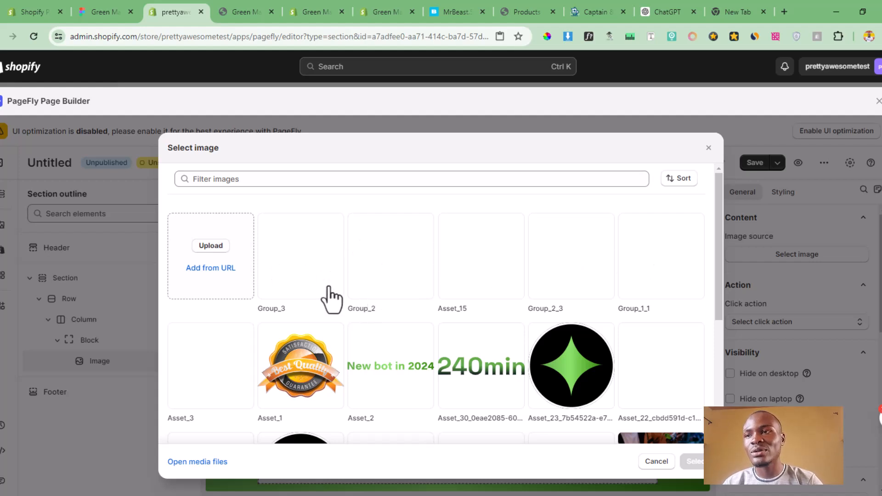
{"action": "left_click", "coordinate": [80, 12]}
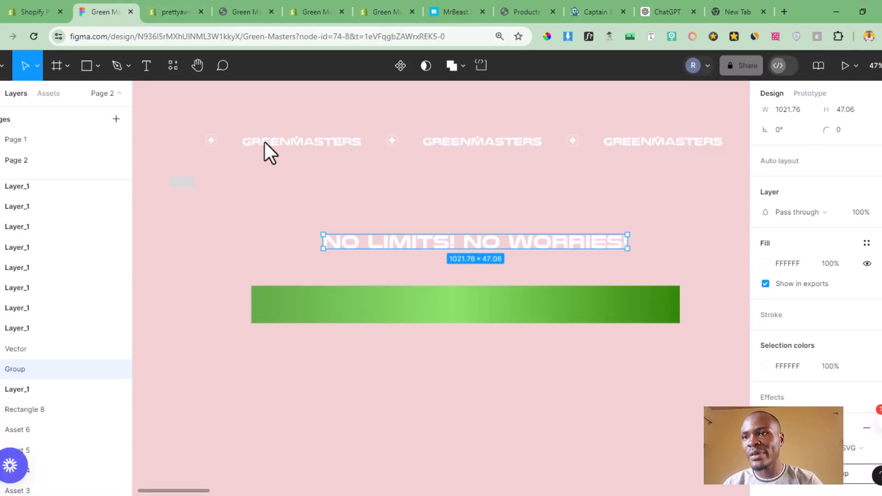
{"action": "left_click", "coordinate": [646, 257]}
{"action": "left_click", "coordinate": [207, 5]}
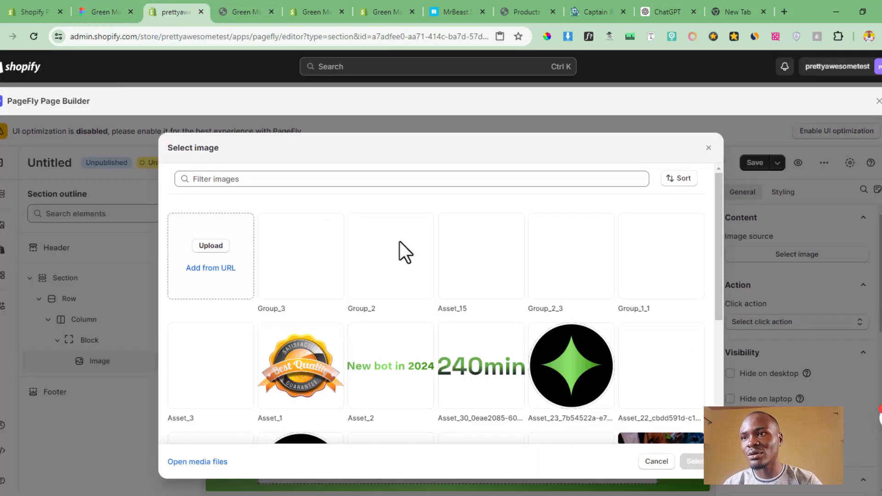
{"action": "left_click", "coordinate": [309, 272]}
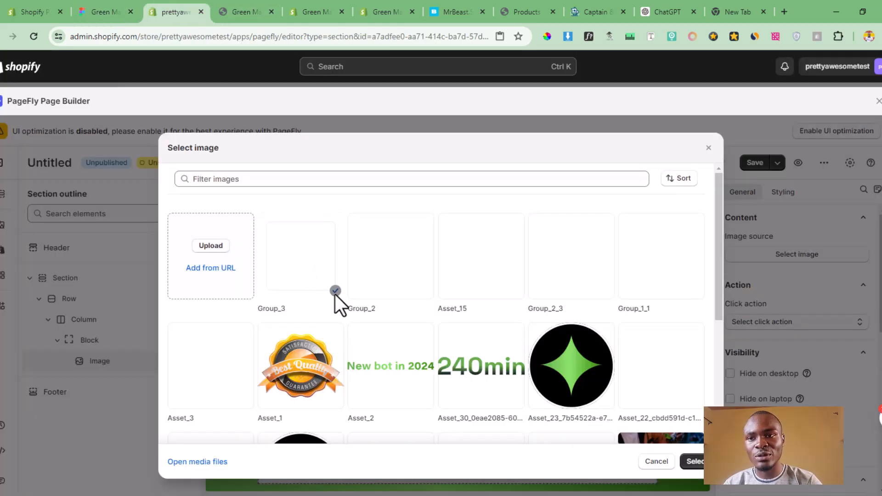
{"action": "left_click", "coordinate": [694, 462]}
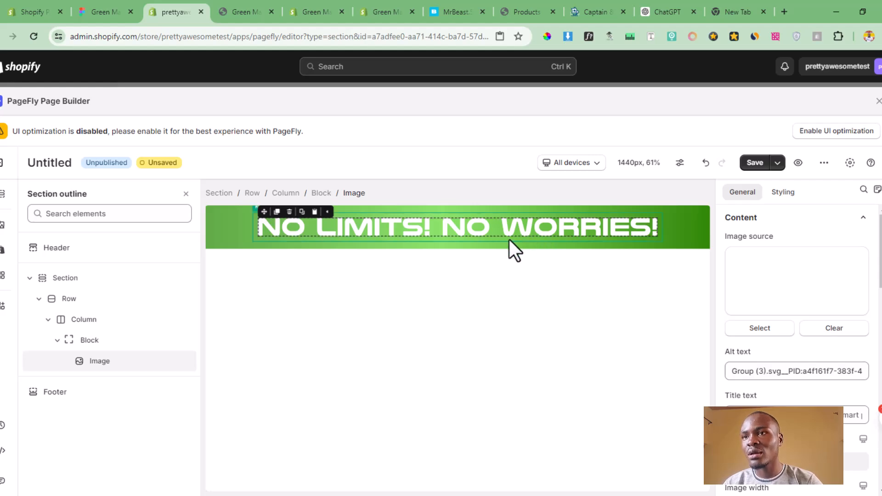
Select the block that holds the banner image and bring up its advanced CSS styling
{"action": "left_click", "coordinate": [671, 219]}
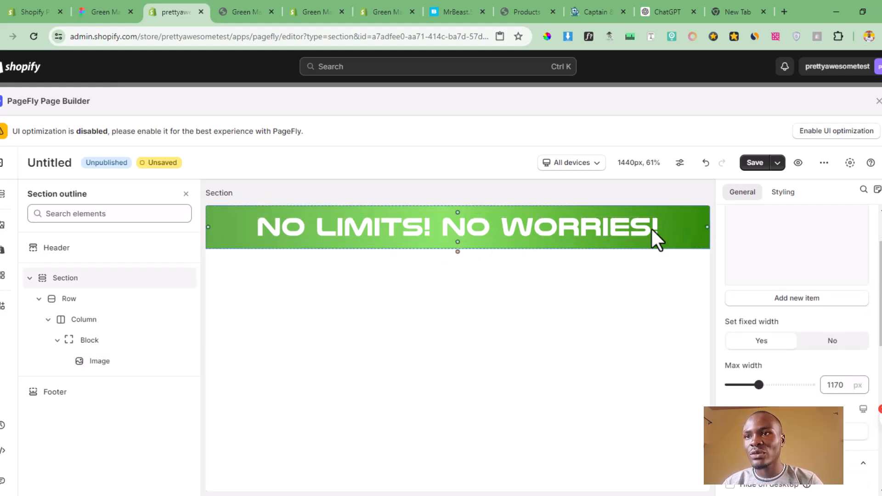
{"action": "left_click", "coordinate": [479, 225]}
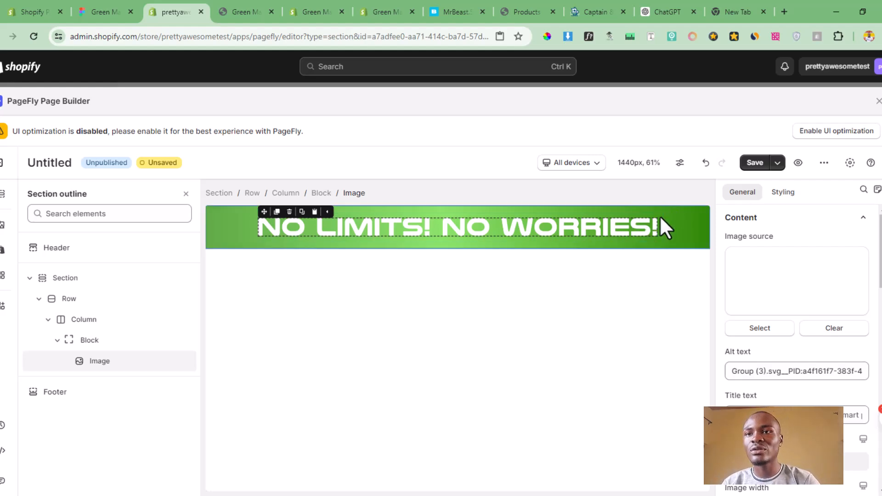
{"action": "left_click", "coordinate": [101, 341]}
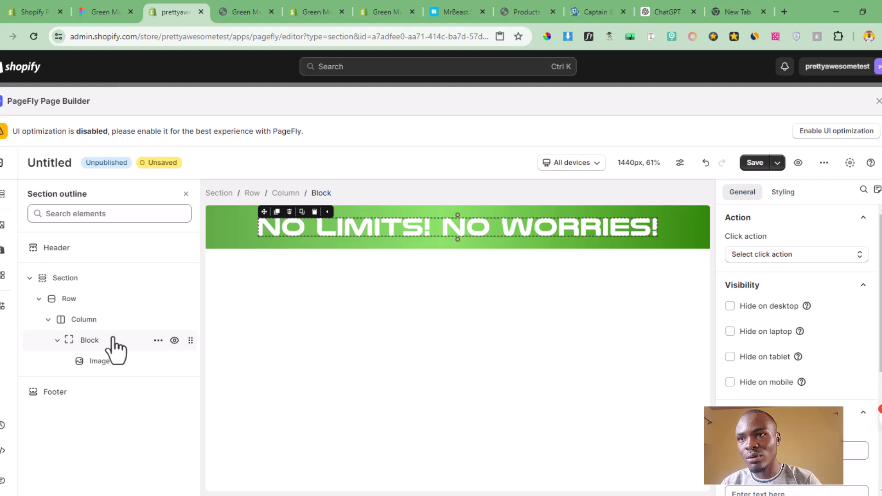
{"action": "left_click", "coordinate": [782, 193]}
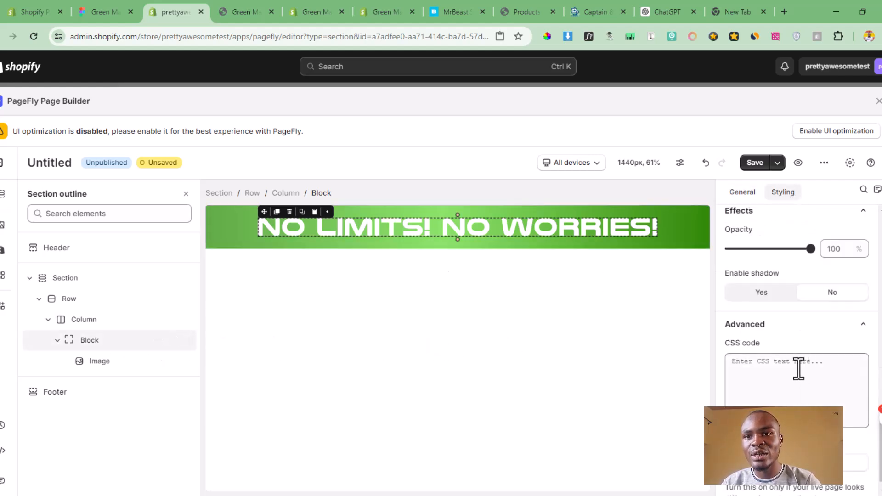
{"action": "scroll", "coordinate": [796, 298], "scroll_direction": "up", "scroll_amount": 10}
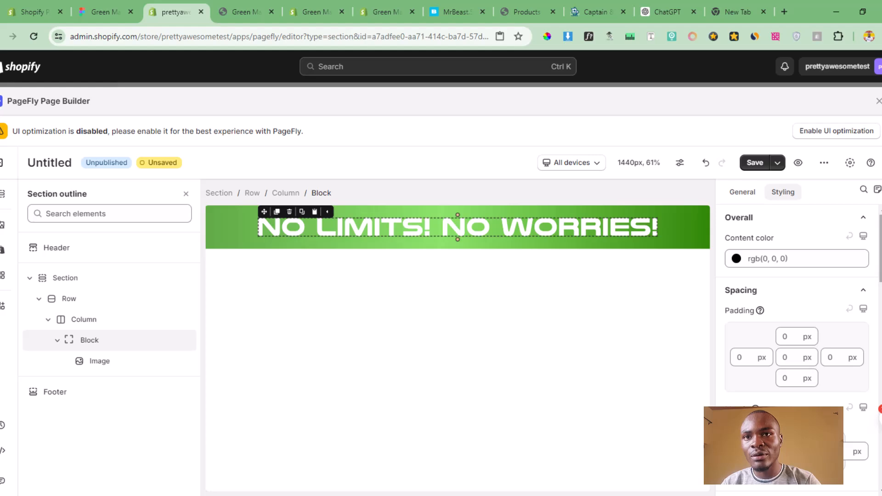
{"action": "scroll", "coordinate": [773, 380], "scroll_direction": "down", "scroll_amount": 10}
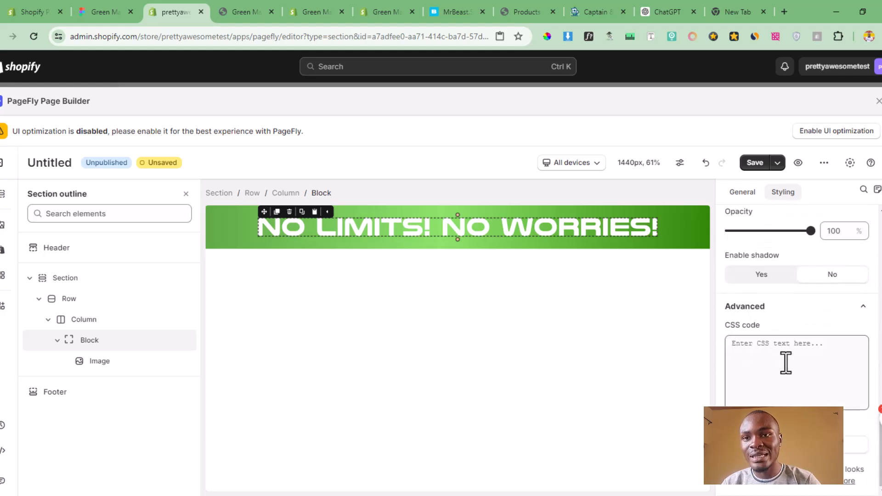
{"action": "left_click", "coordinate": [785, 363]}
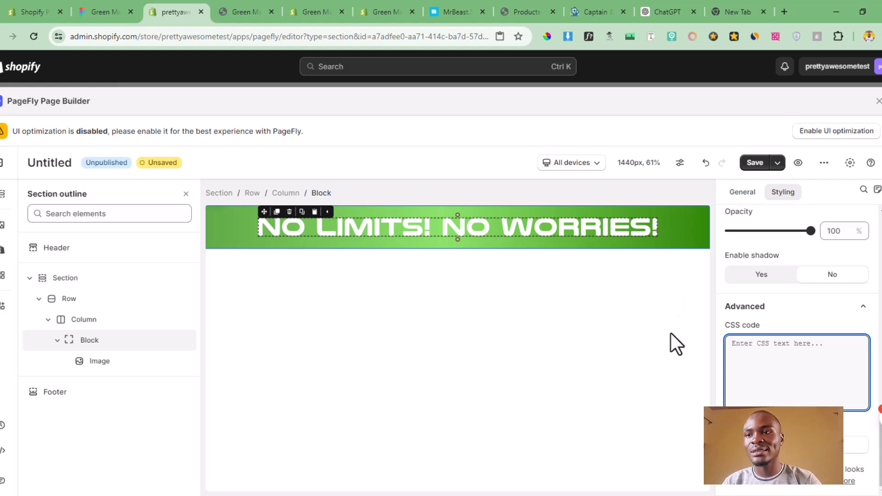
Copy "animation: 10s linear 0s infinite normal none running marquee;" from Notepad into the block's CSS code in PageFly
{"action": "key", "text": "alt+Tab"}
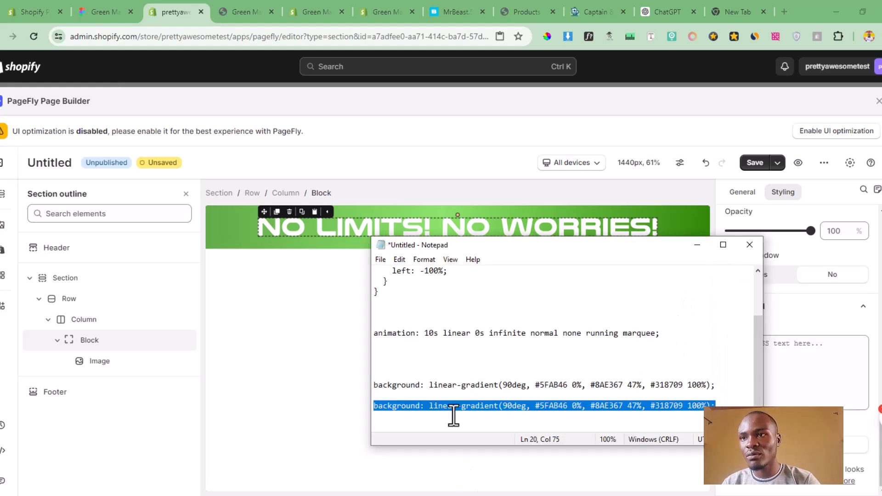
{"action": "left_click", "coordinate": [383, 334]}
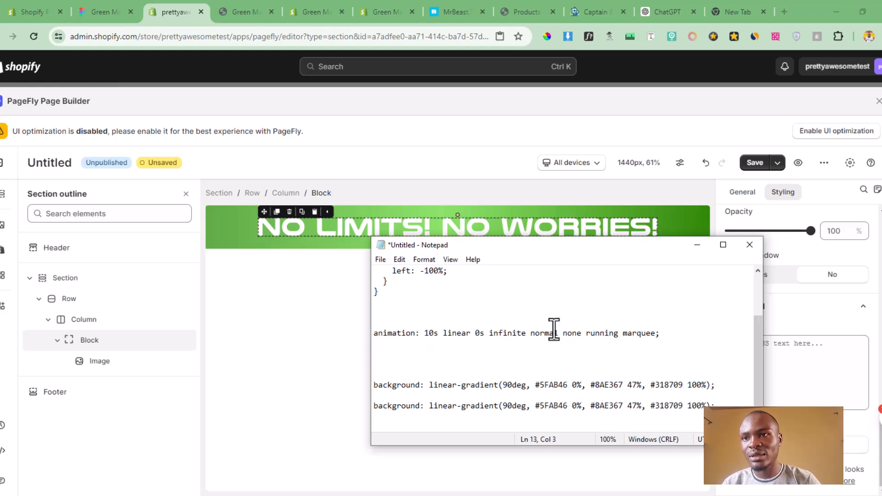
{"action": "left_click", "coordinate": [674, 334]}
{"action": "left_click_drag", "start_coordinate": [673, 335], "coordinate": [374, 337]}
{"action": "key", "text": "ctrl+c"}
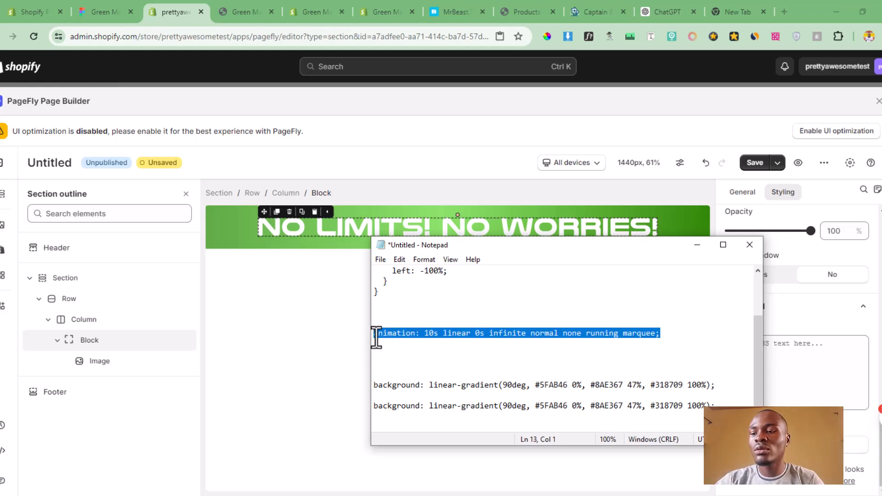
{"action": "left_click", "coordinate": [795, 357]}
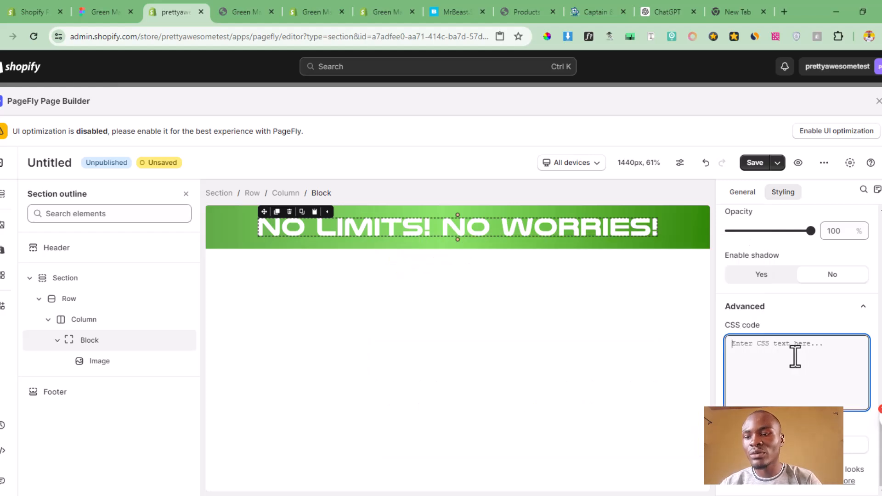
{"action": "key", "text": "ctrl+v"}
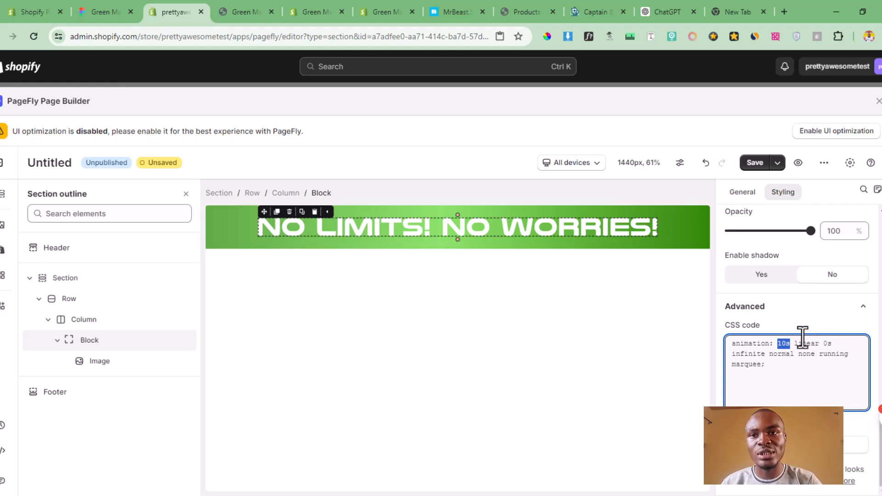
Review the linear, infinite and marquee parts of the animation declaration in the block's CSS code
{"action": "left_click_drag", "start_coordinate": [795, 347], "coordinate": [818, 347]}
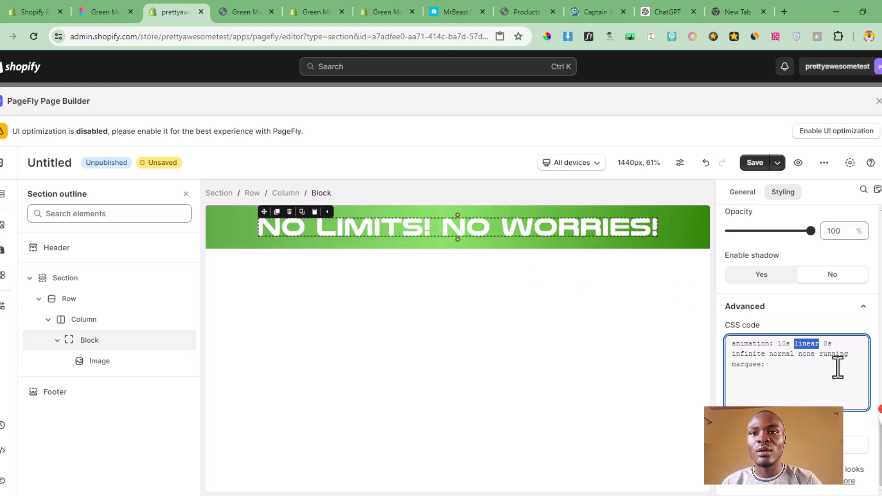
{"action": "left_click", "coordinate": [762, 356]}
{"action": "left_click_drag", "start_coordinate": [762, 356], "coordinate": [731, 356]}
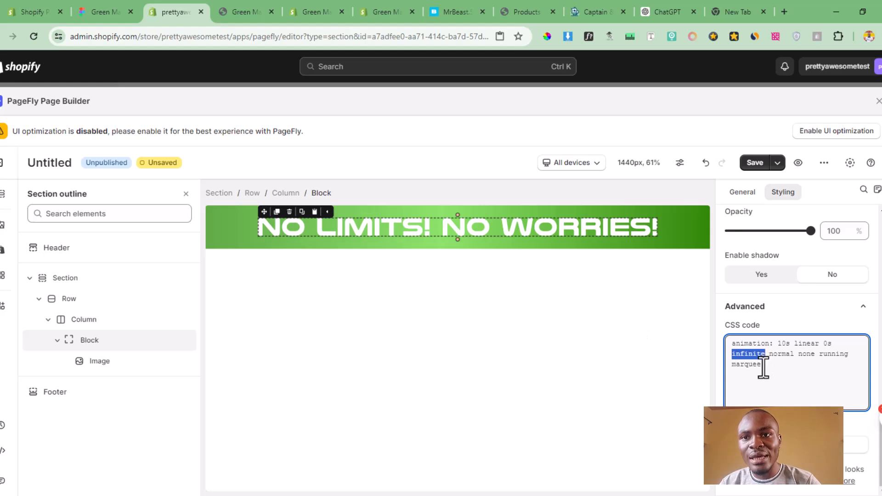
{"action": "mouse_move", "coordinate": [761, 366]}
{"action": "left_mouse_down"}
{"action": "mouse_move", "coordinate": [732, 366]}
{"action": "mouse_move", "coordinate": [760, 370]}
{"action": "left_mouse_up"}
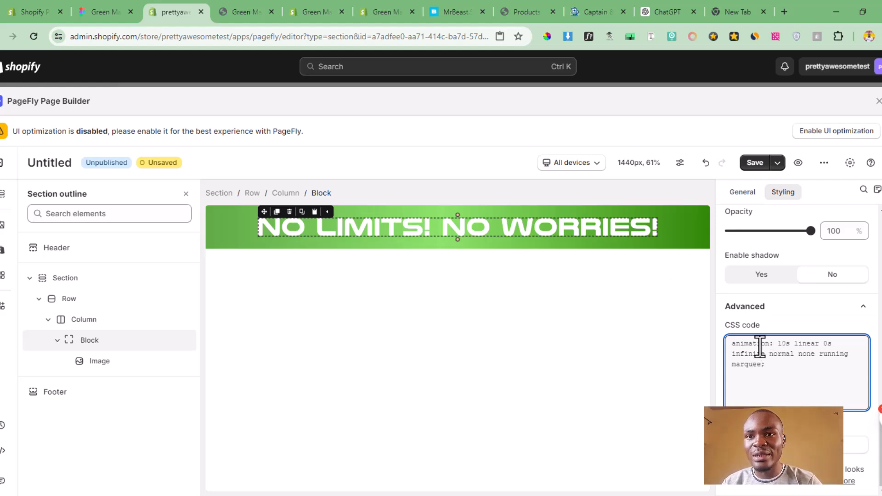
{"action": "left_click", "coordinate": [793, 325]}
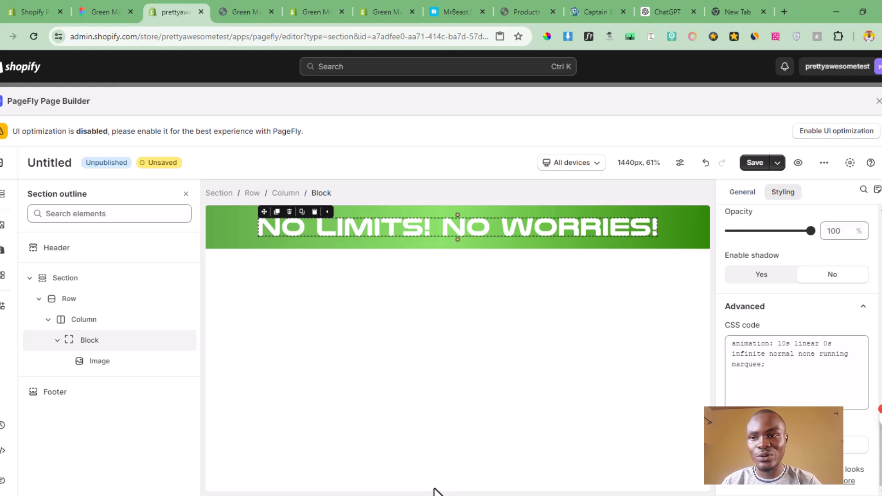
{"action": "mouse_move", "coordinate": [419, 494]}
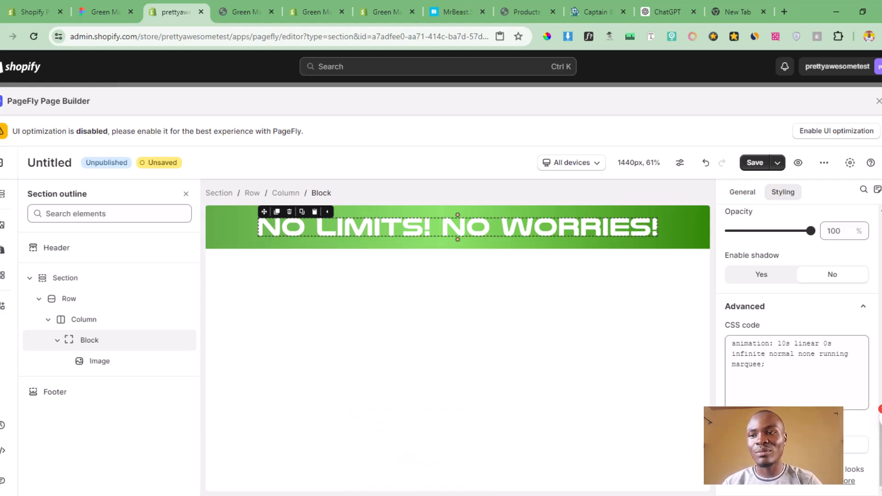
{"action": "left_click", "coordinate": [418, 494]}
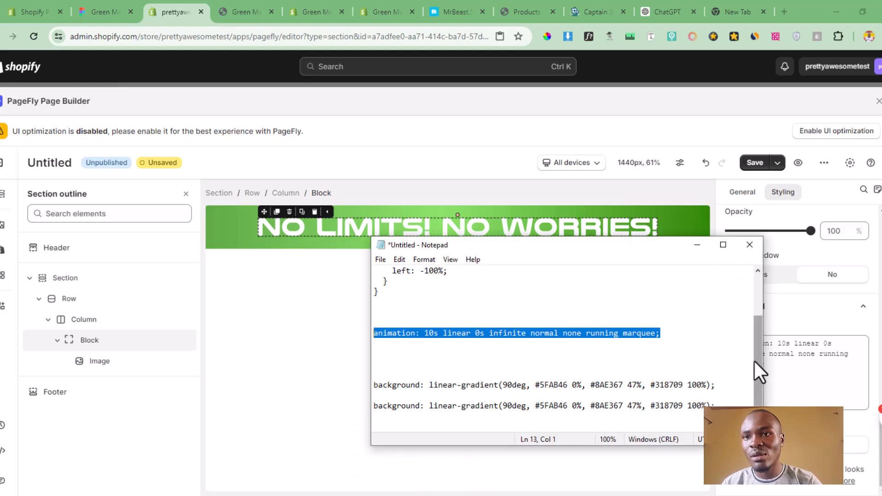
{"action": "left_click_drag", "start_coordinate": [755, 361], "coordinate": [724, 301]}
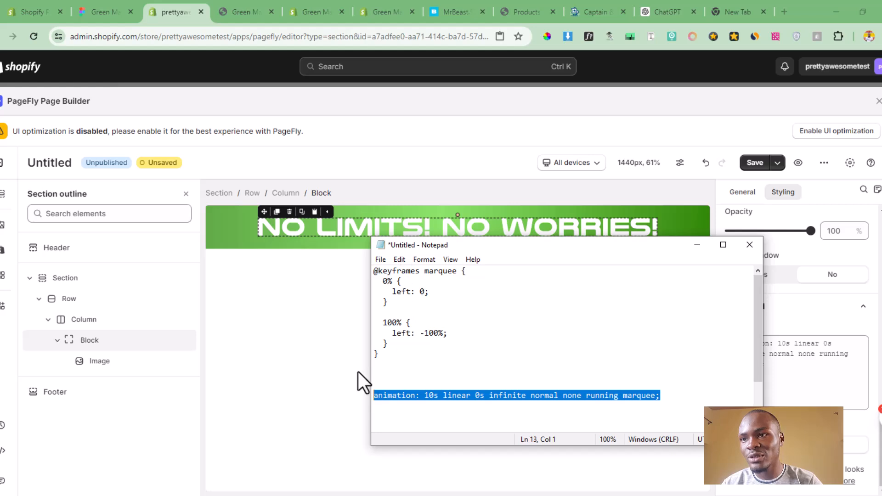
{"action": "left_click_drag", "start_coordinate": [386, 356], "coordinate": [374, 270]}
{"action": "key", "text": "ctrl+c"}
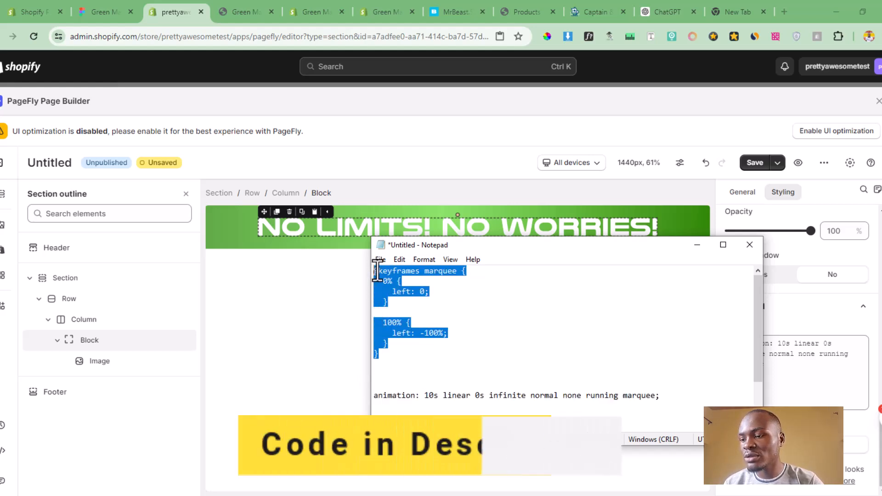
{"action": "left_click", "coordinate": [105, 448]}
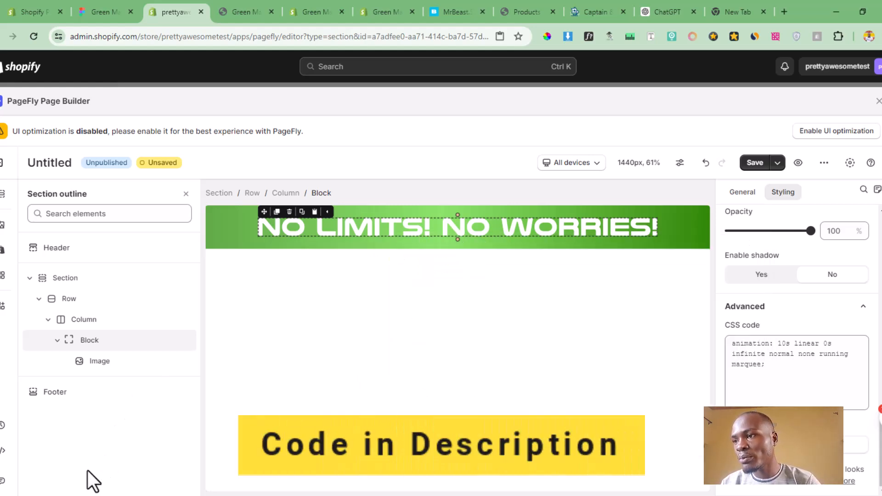
{"action": "left_click", "coordinate": [4, 456]}
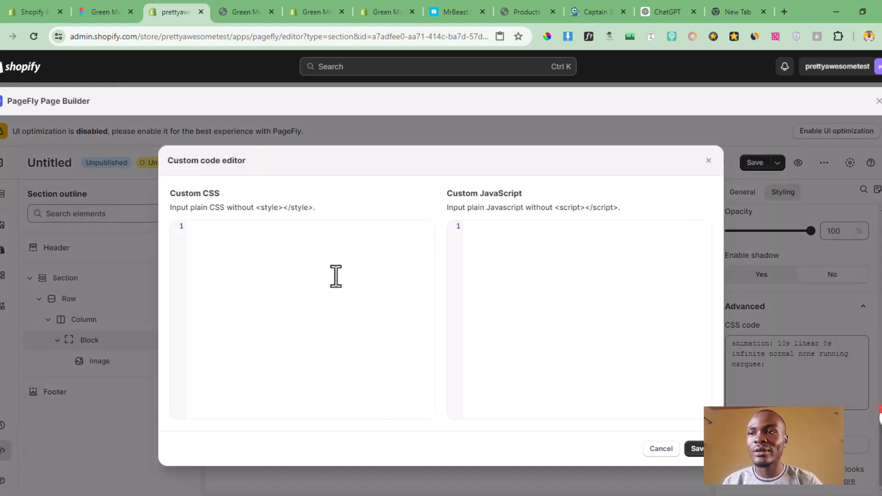
{"action": "left_click", "coordinate": [269, 258]}
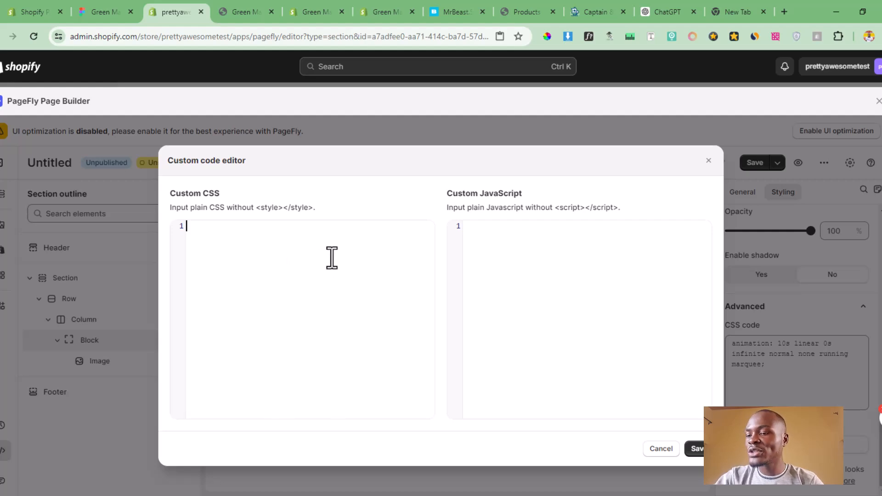
{"action": "key", "text": "ctrl+v"}
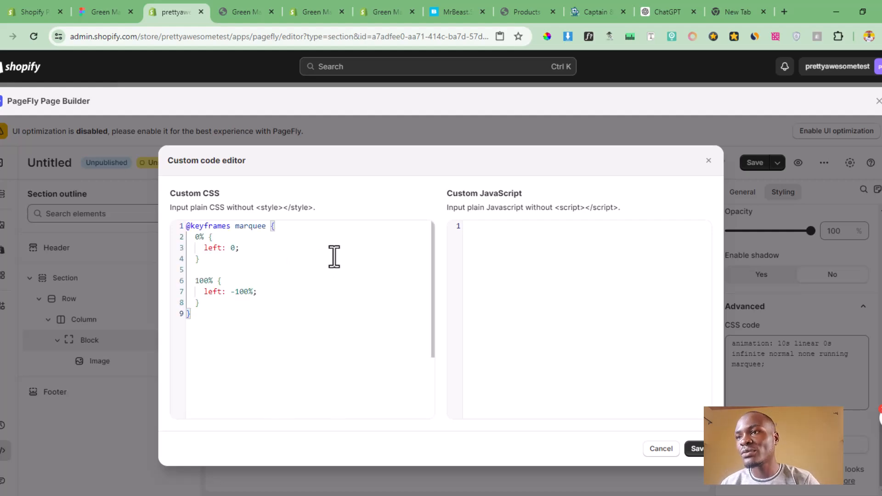
{"action": "double_click", "coordinate": [211, 226]}
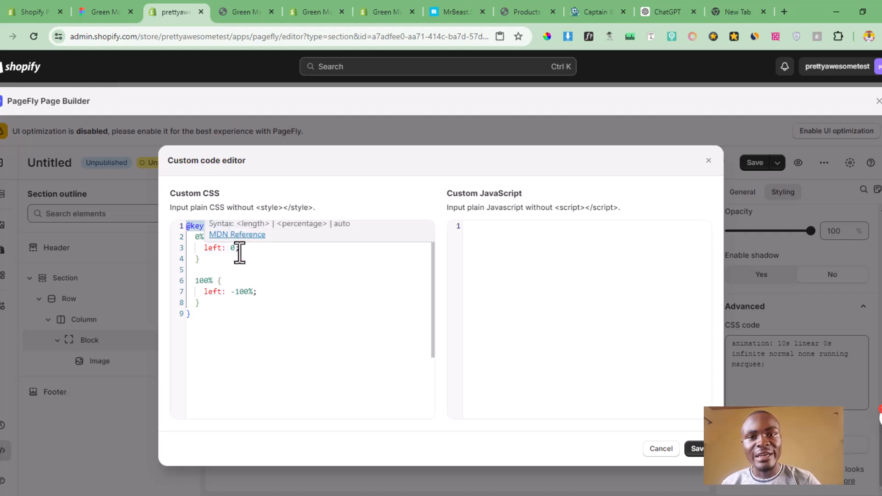
{"action": "left_click", "coordinate": [234, 293]}
{"action": "type", "text": "-"}
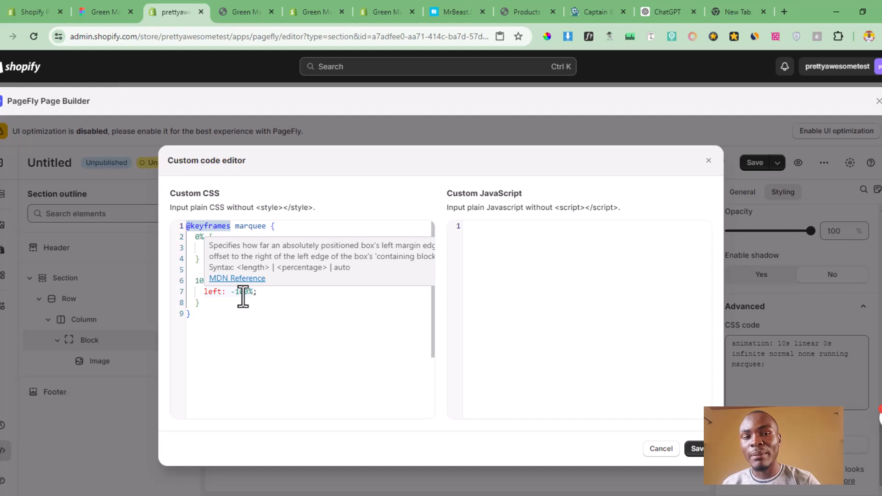
{"action": "left_click", "coordinate": [268, 302]}
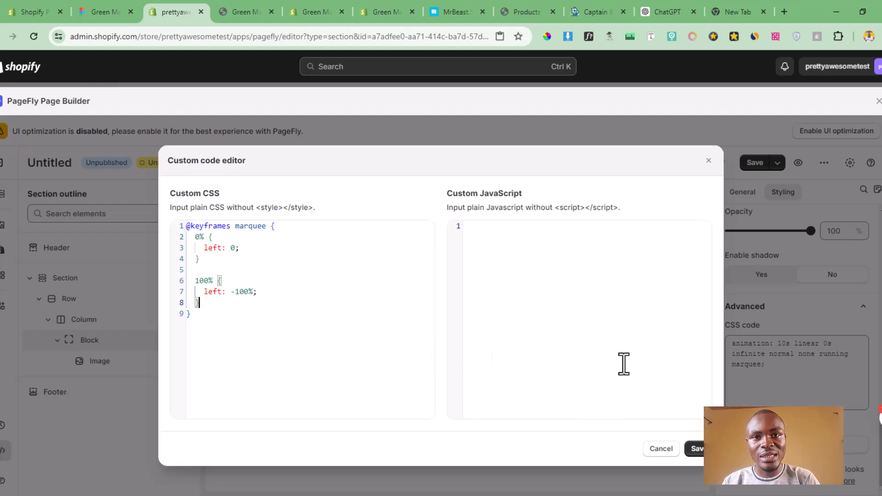
{"action": "left_click", "coordinate": [694, 448]}
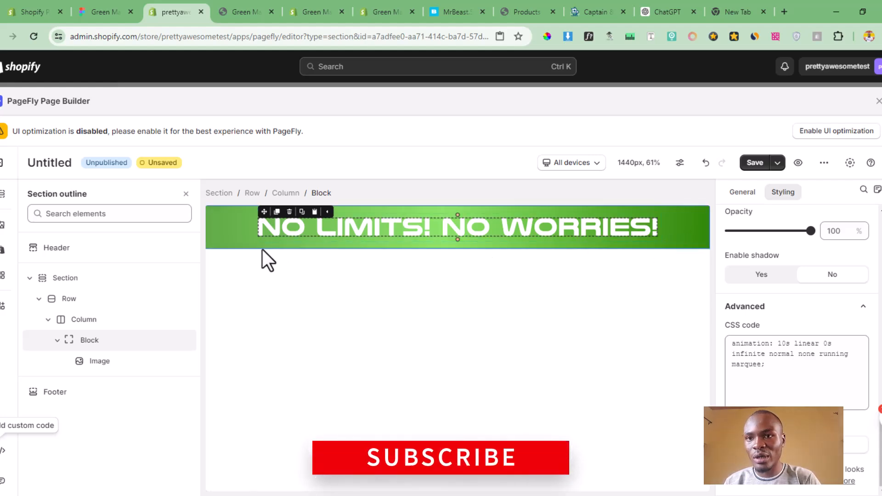
Add the line position: relative; below the animation declaration in the block's CSS code
{"action": "left_click", "coordinate": [783, 368]}
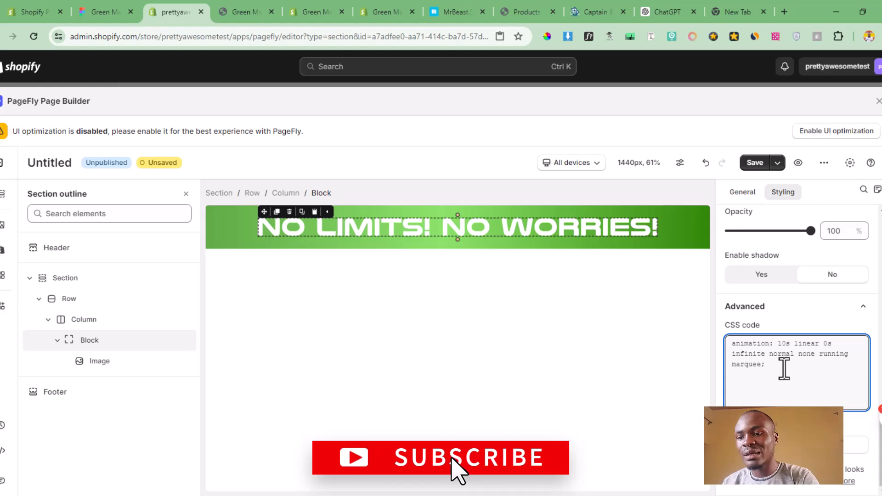
{"action": "key", "text": "Return"}
{"action": "type", "text": "POSI"}
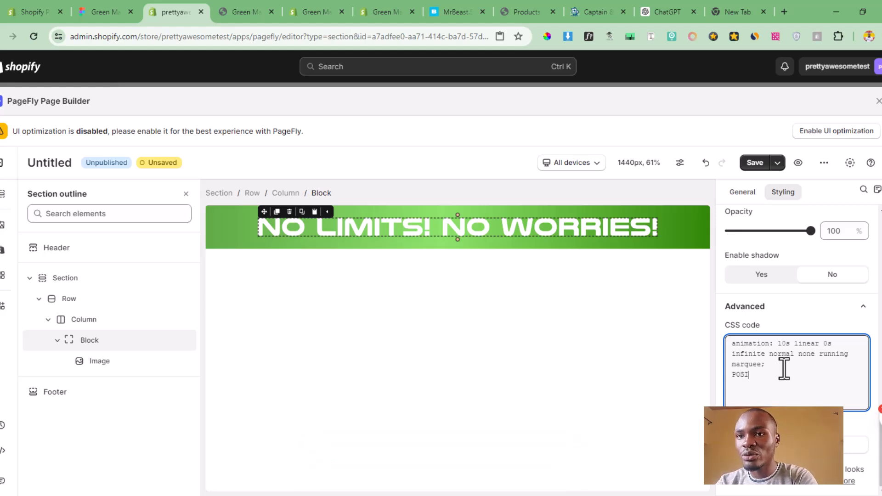
{"action": "type", "text": "p"}
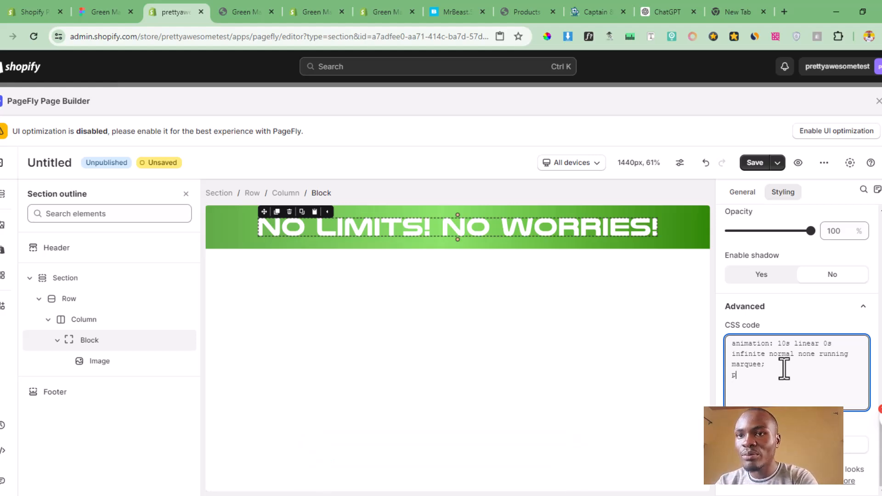
{"action": "type", "text": "oition: r"}
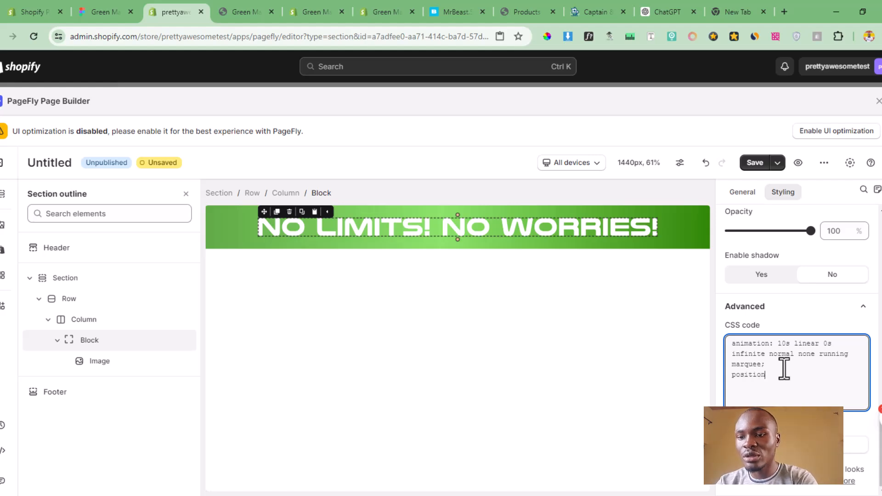
{"action": "type", "text": "elative;"}
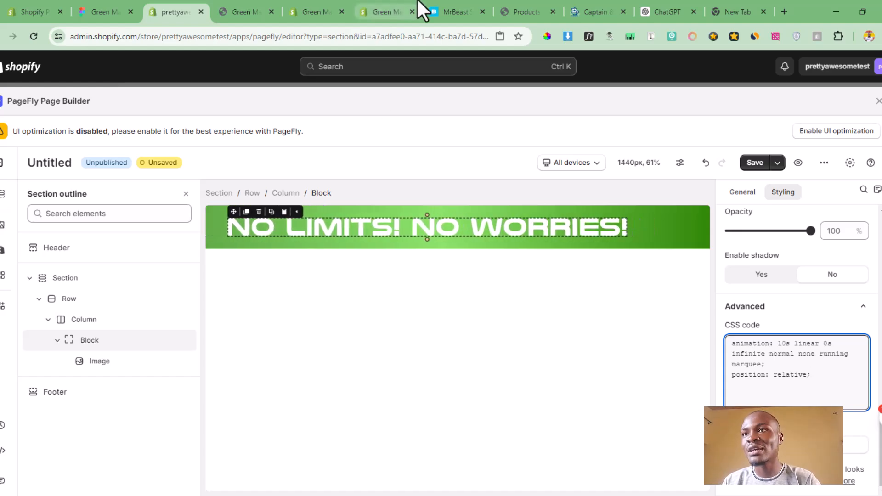
Check the large scrolling text banners on mrbeast.store for reference, and return to the PageFly editor
{"action": "left_click", "coordinate": [437, 10]}
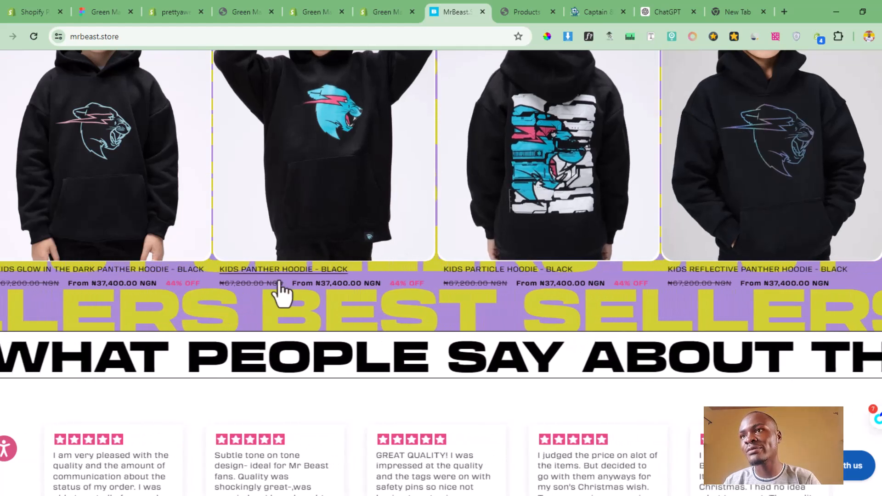
{"action": "left_click", "coordinate": [182, 11]}
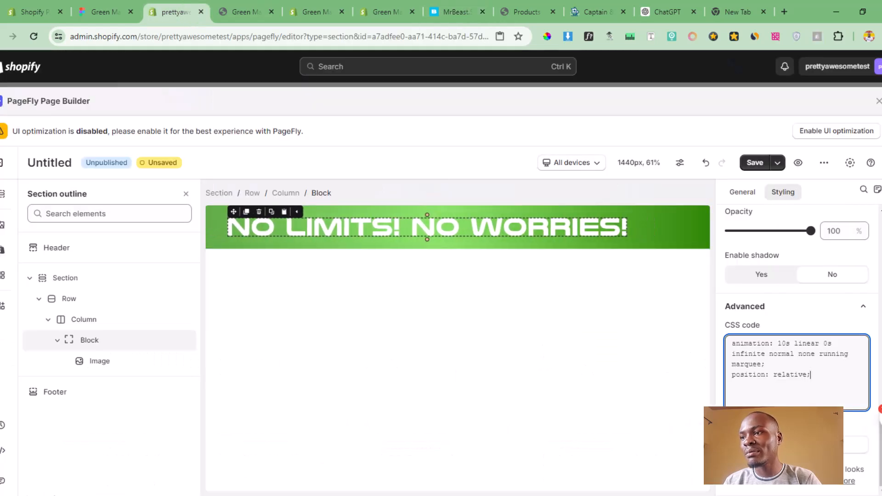
Set left to 100% in the 100% keyframe of the marquee rule in the Custom CSS and save it
{"action": "left_click", "coordinate": [3, 450]}
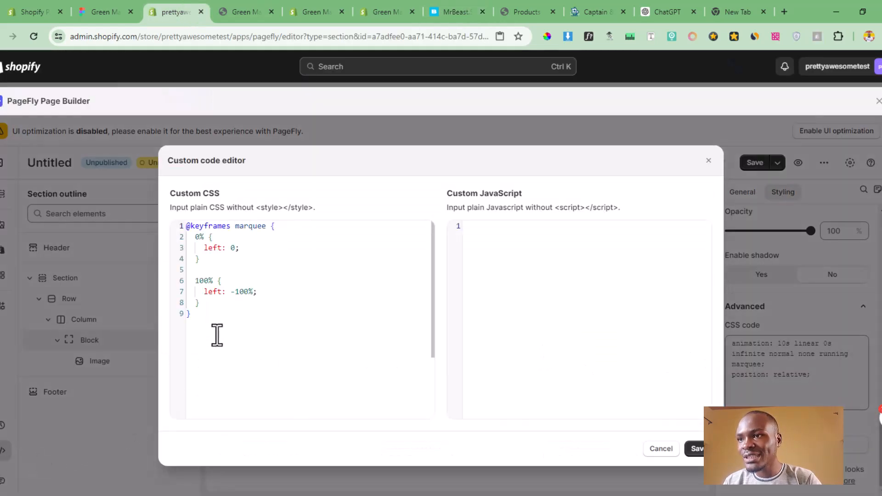
{"action": "left_click", "coordinate": [237, 294]}
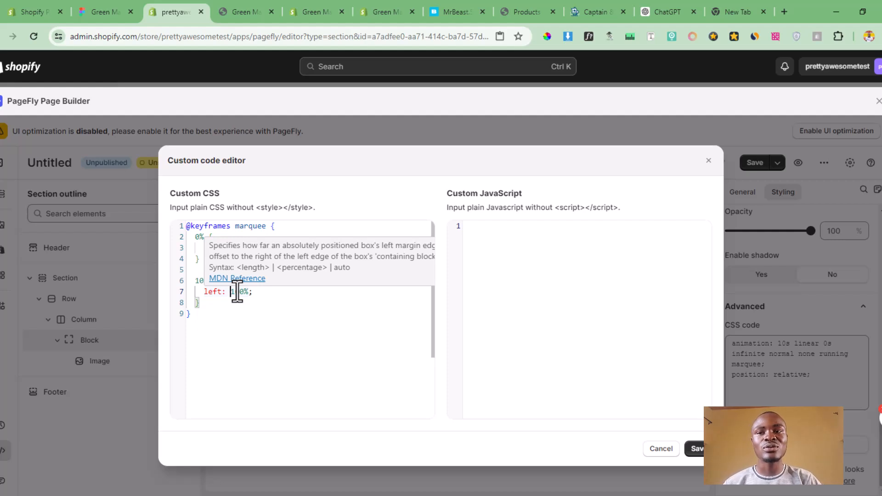
{"action": "left_click", "coordinate": [695, 449]}
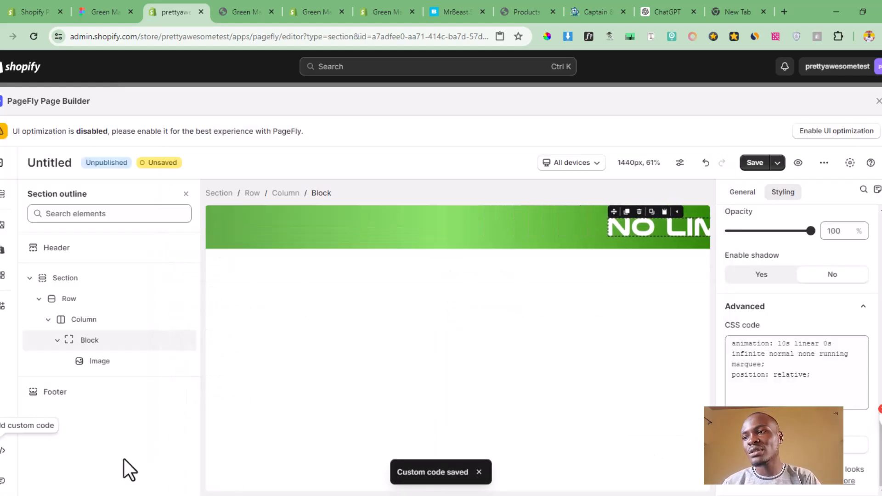
Restore left: -100% in the 100% keyframe of the marquee rule and save the custom code
{"action": "left_click", "coordinate": [3, 450]}
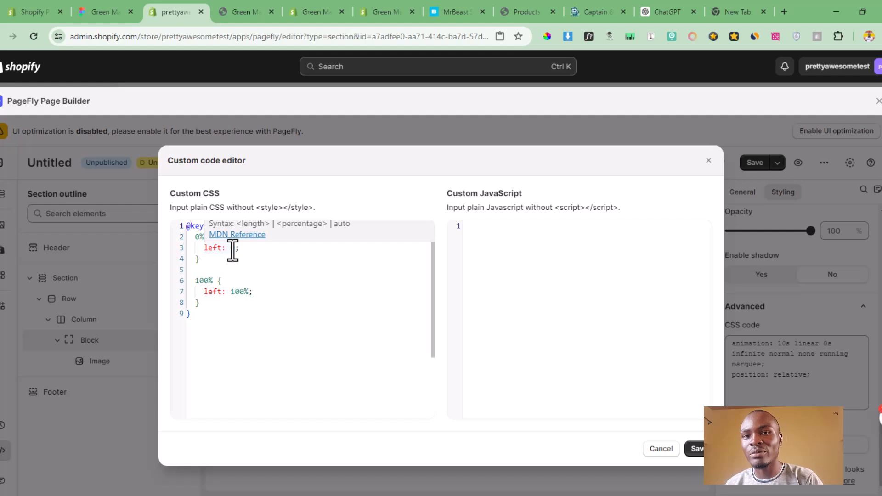
{"action": "left_click", "coordinate": [233, 296]}
{"action": "type", "text": "-"}
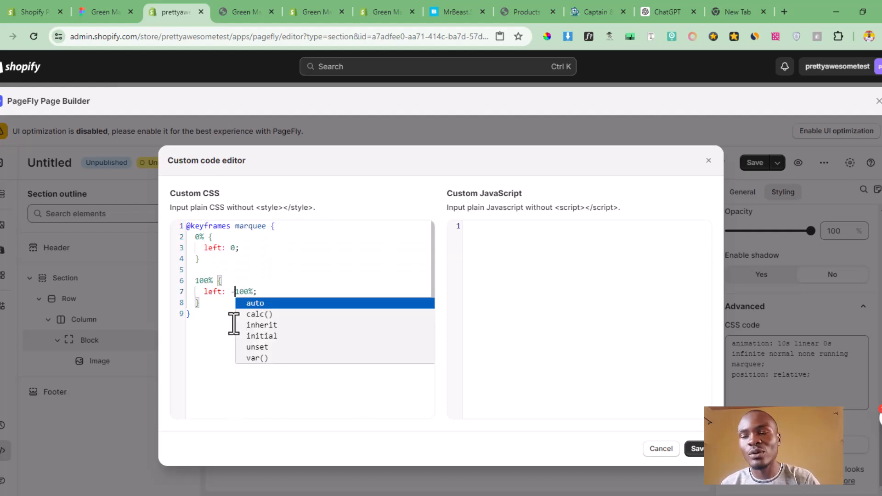
{"action": "left_click", "coordinate": [620, 379]}
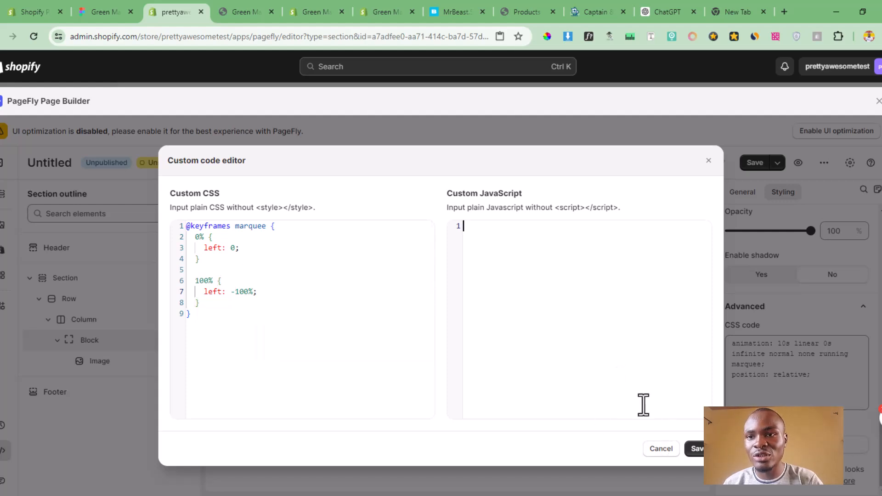
{"action": "left_click", "coordinate": [696, 450]}
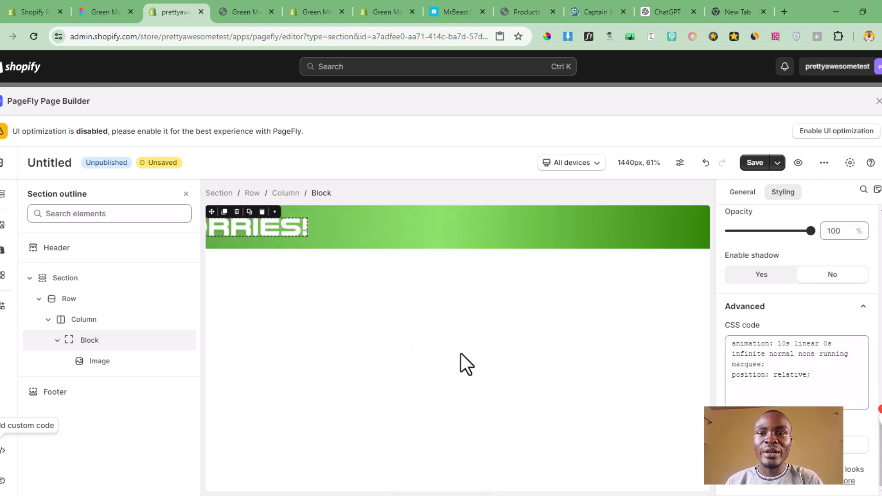
Try an animation duration of 5s in the block's CSS code
{"action": "left_click", "coordinate": [784, 344]}
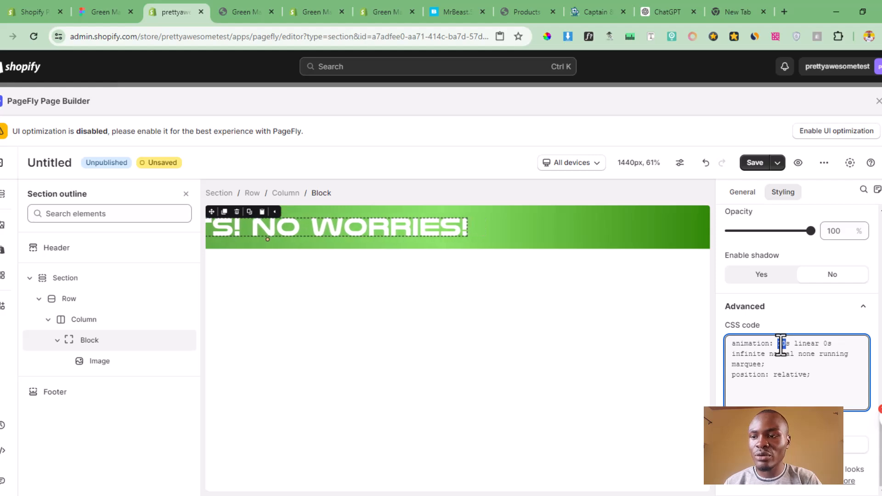
{"action": "type", "text": "5"}
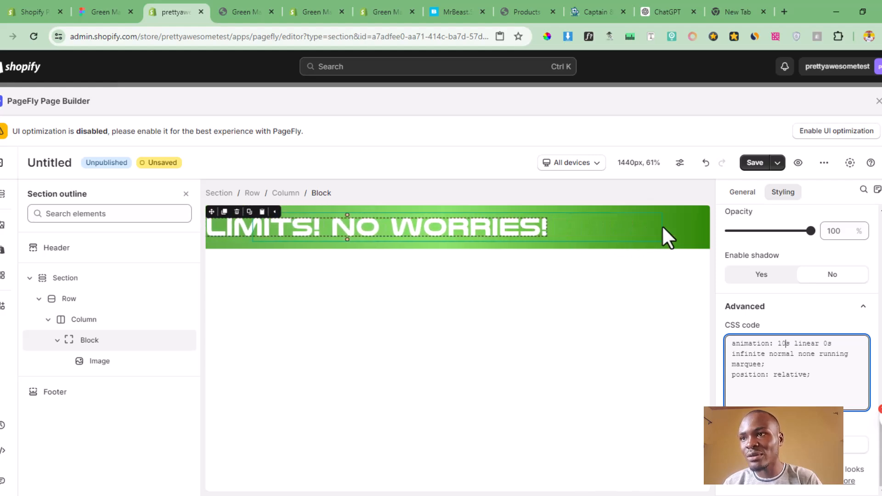
Turn off the fixed width for the whole green banner section
{"action": "left_click", "coordinate": [693, 227]}
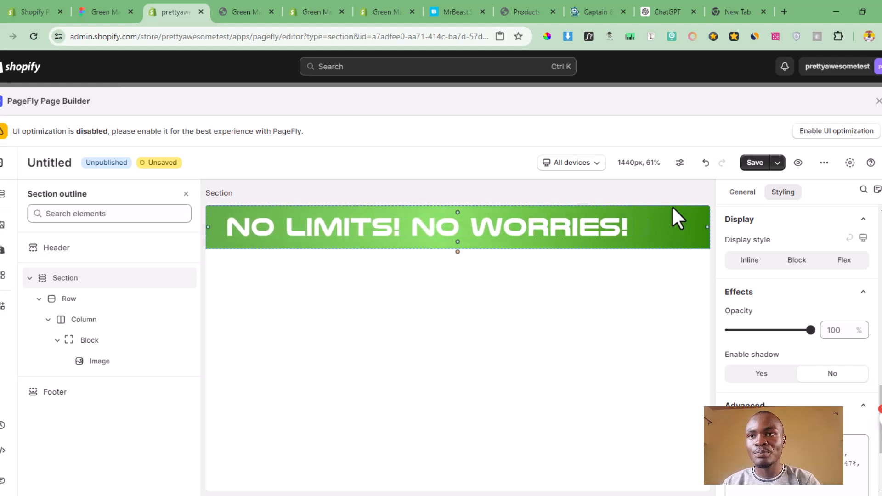
{"action": "left_click", "coordinate": [742, 194]}
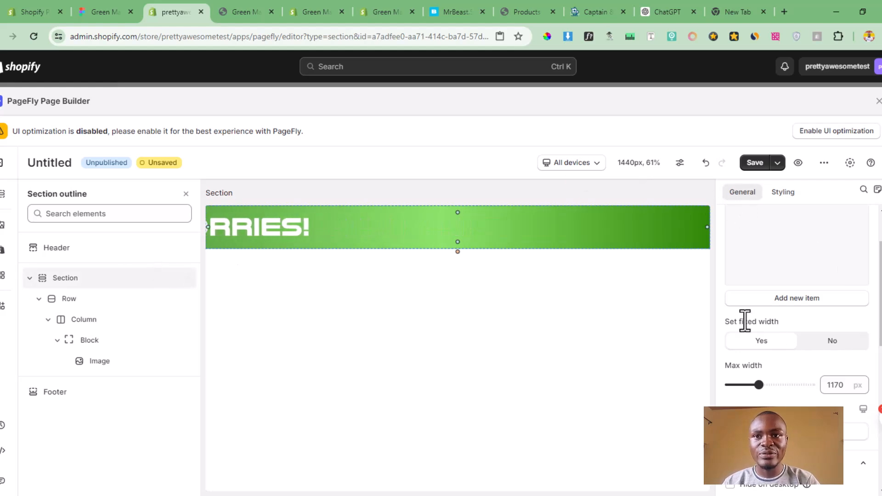
{"action": "left_click", "coordinate": [833, 341]}
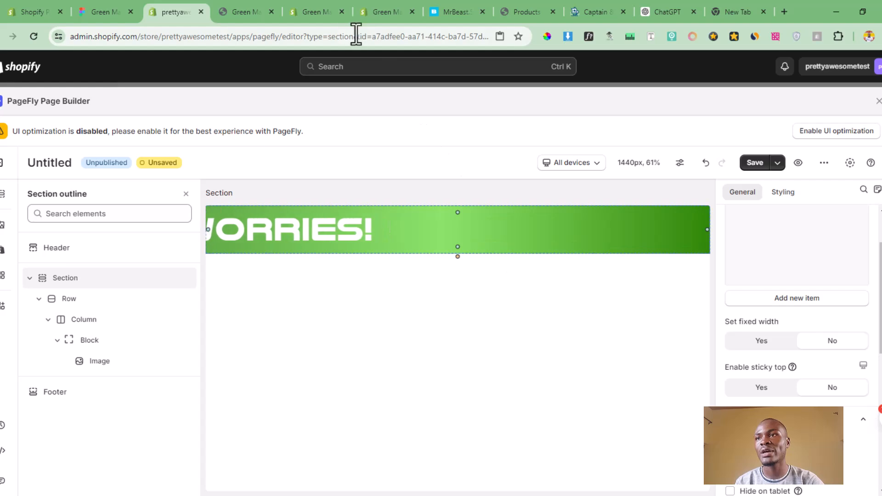
Check the reference banner on greenmastersbot.com, and duplicate the NO LIMITS! NO WORRIES! image inside the PageFly block
{"action": "left_click", "coordinate": [258, 10]}
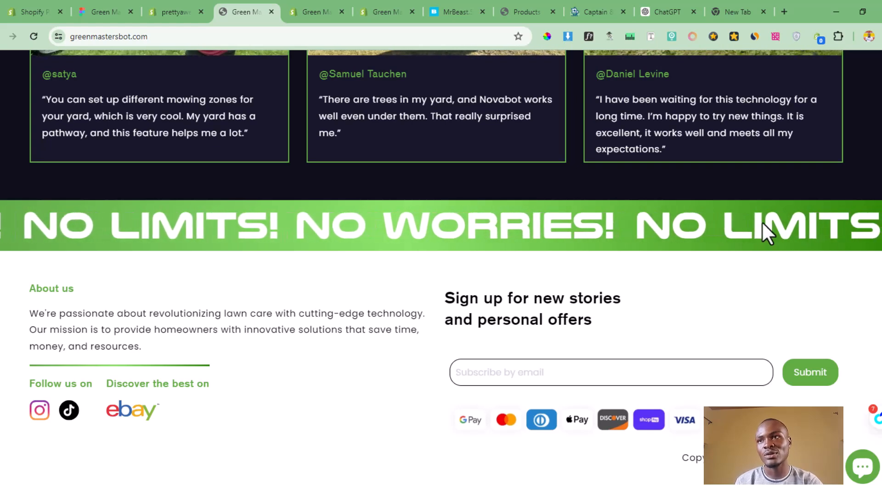
{"action": "left_click", "coordinate": [209, 9]}
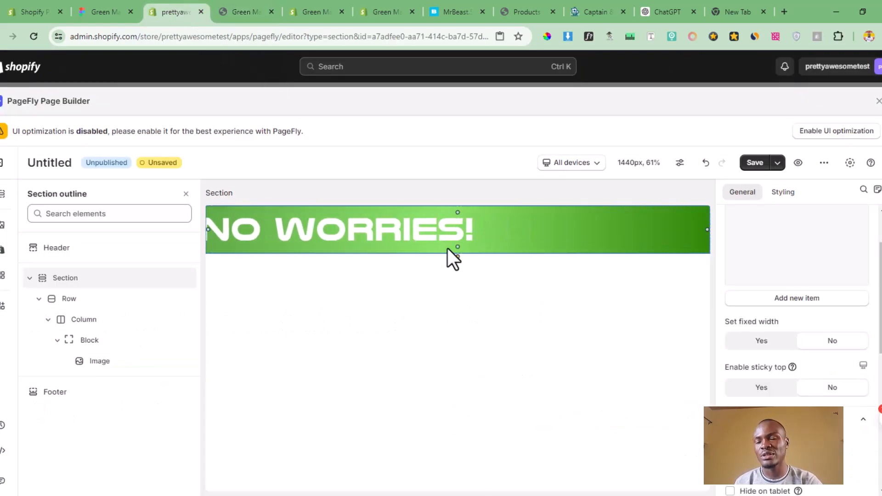
{"action": "left_click", "coordinate": [305, 233]}
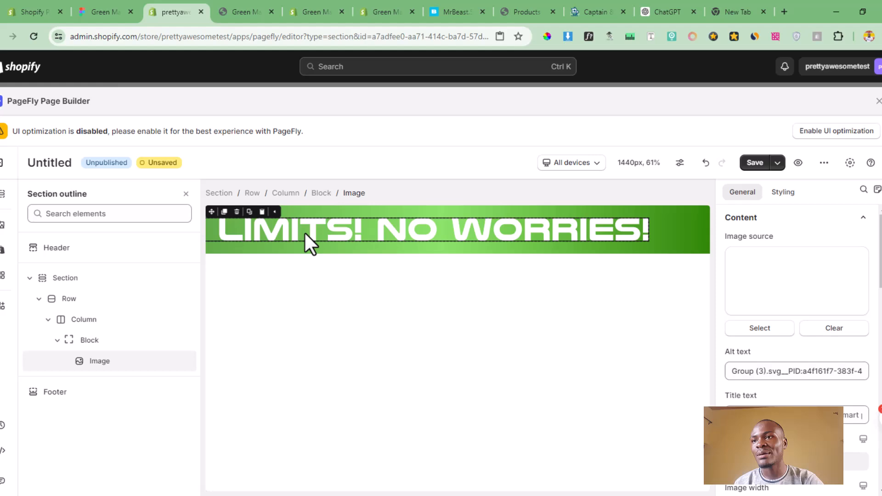
{"action": "left_click", "coordinate": [224, 213]}
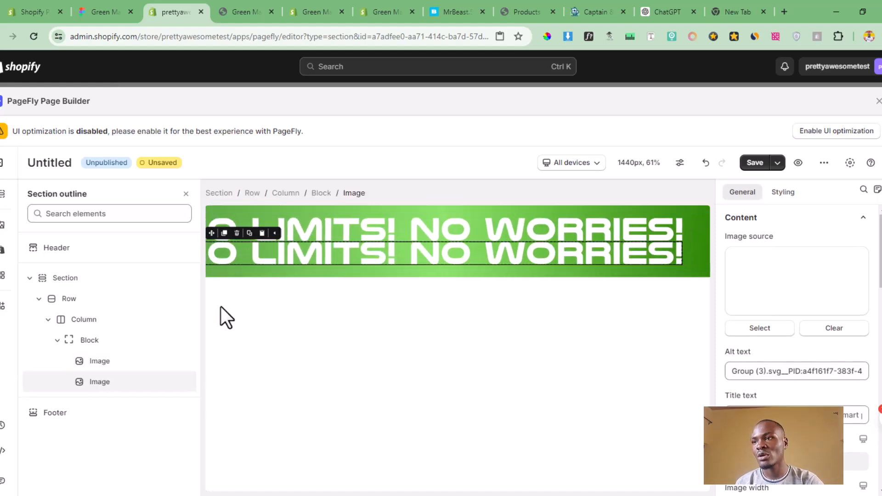
Set the display style of the block holding both images to Flex, with flex direction Row
{"action": "left_click", "coordinate": [91, 341]}
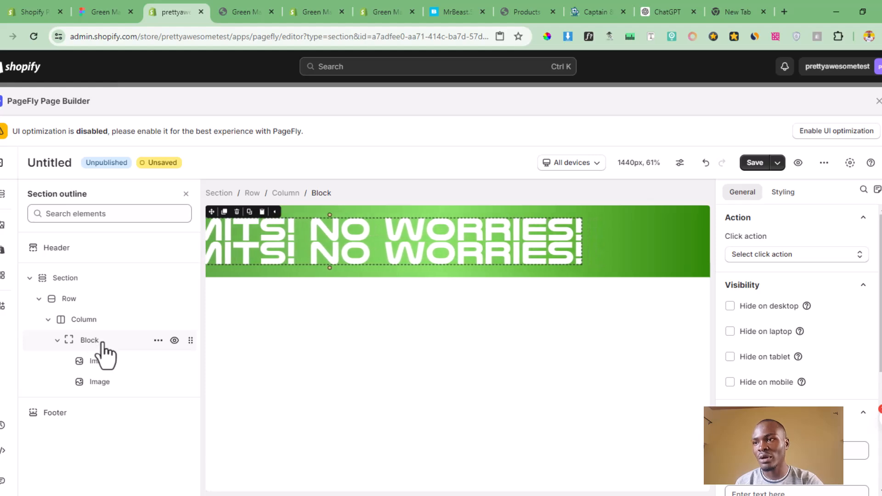
{"action": "left_click", "coordinate": [104, 380]}
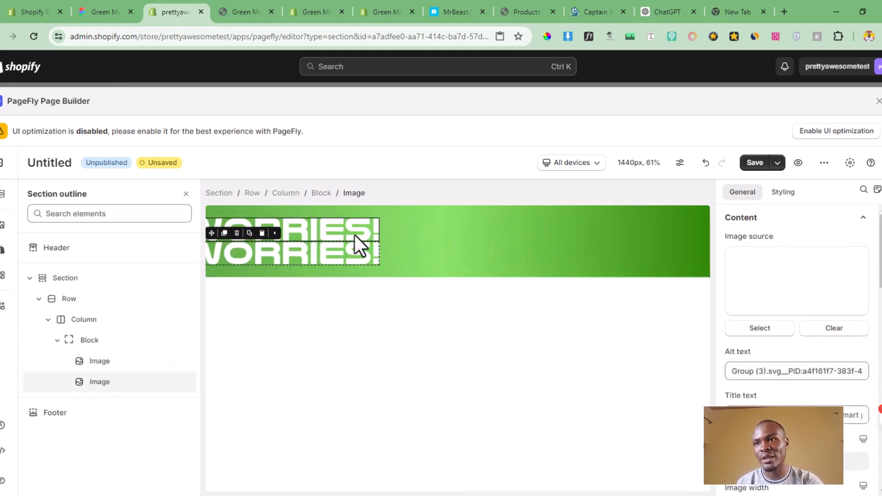
{"action": "left_click", "coordinate": [106, 342]}
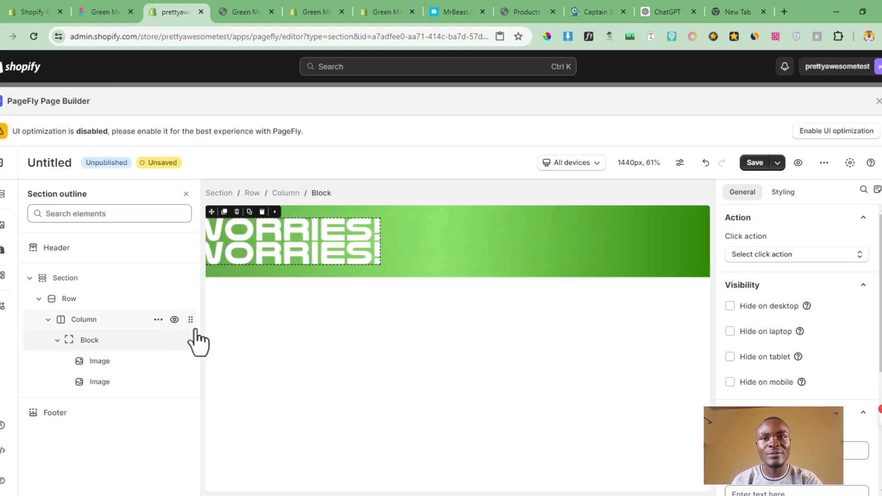
{"action": "left_click", "coordinate": [783, 193]}
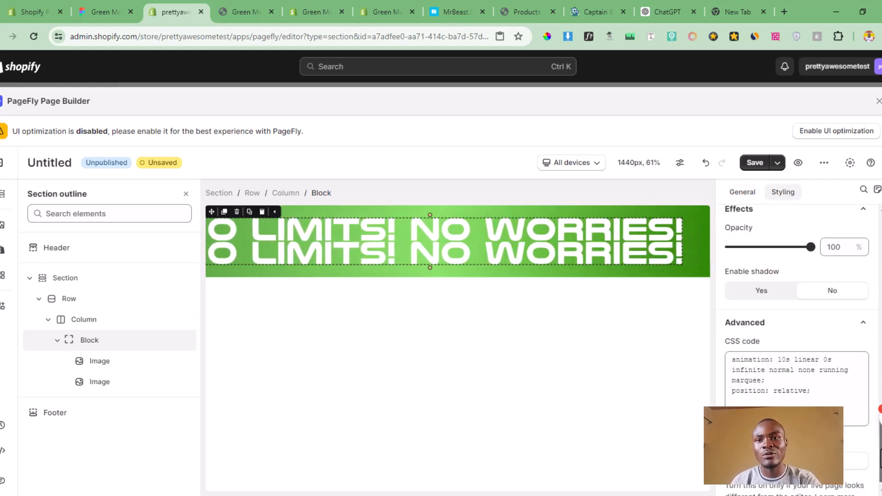
{"action": "scroll", "coordinate": [875, 418], "scroll_direction": "up", "scroll_amount": 4}
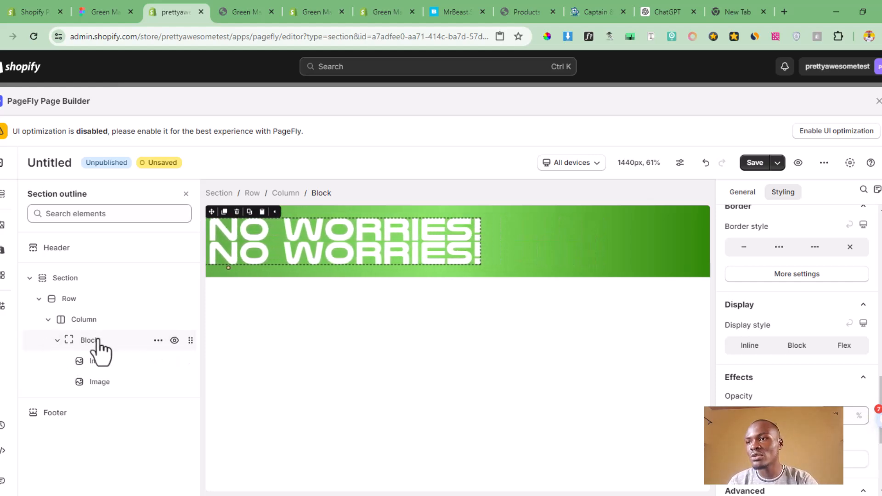
{"action": "left_click", "coordinate": [845, 347]}
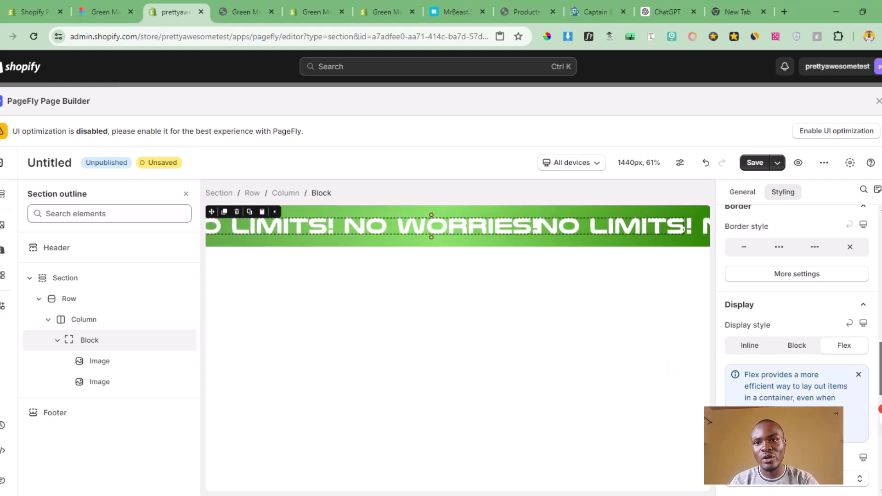
{"action": "scroll", "coordinate": [872, 379], "scroll_direction": "down", "scroll_amount": 4}
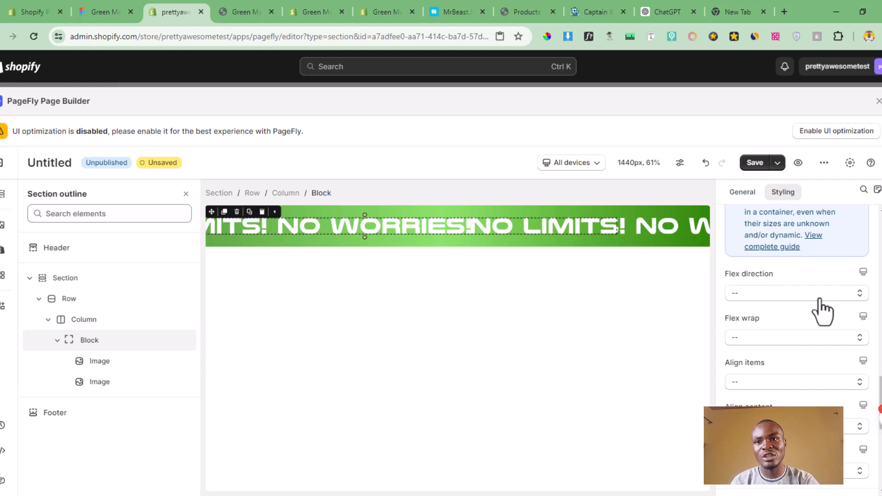
{"action": "left_click", "coordinate": [821, 296]}
{"action": "left_click", "coordinate": [794, 342]}
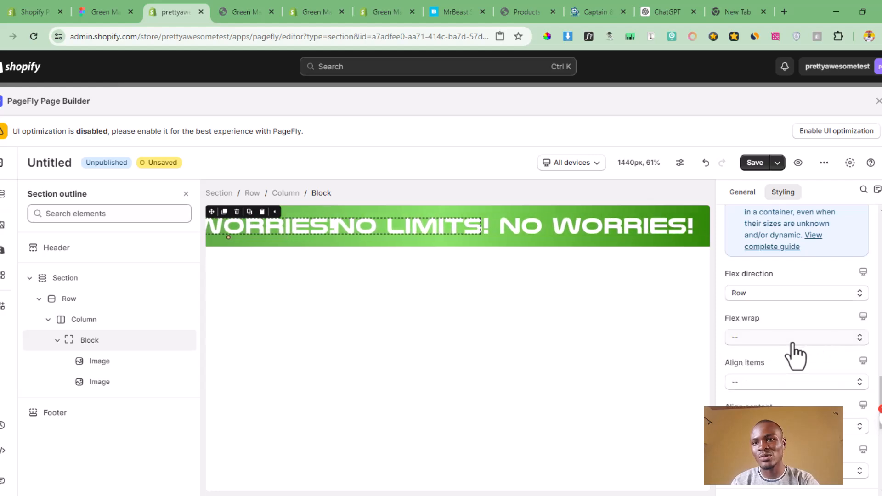
Try the Column flex direction on the block, and set it back to Row
{"action": "left_click", "coordinate": [809, 295]}
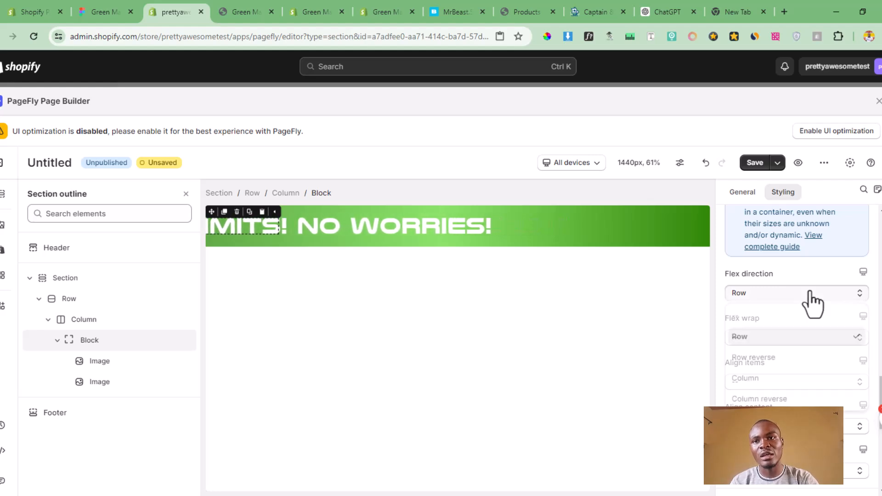
{"action": "left_click", "coordinate": [793, 379]}
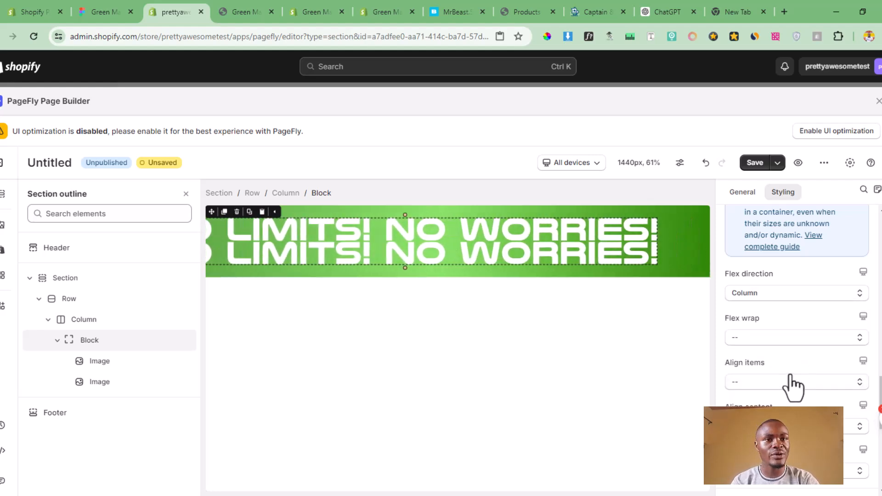
{"action": "left_click", "coordinate": [806, 294]}
{"action": "left_click", "coordinate": [797, 339]}
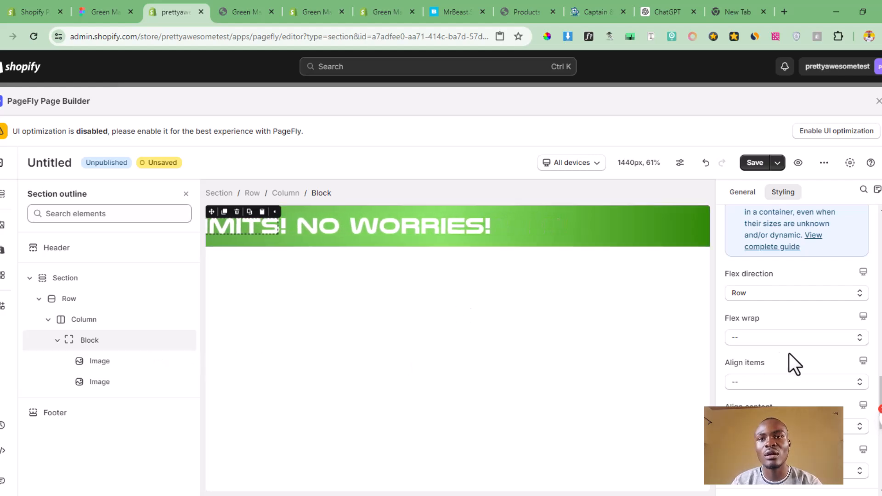
Add the line gap: 84px; below the flex-direction declaration in the block's CSS code
{"action": "left_click_drag", "start_coordinate": [881, 398], "coordinate": [881, 447]}
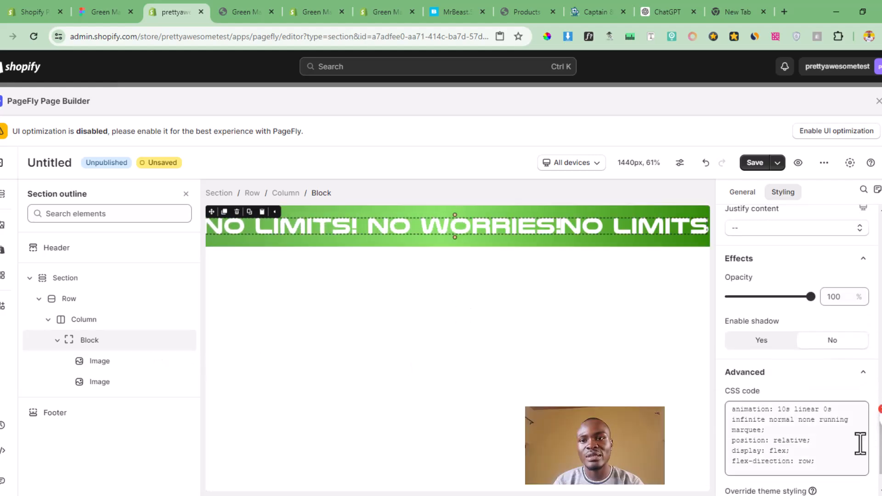
{"action": "left_click", "coordinate": [838, 464]}
{"action": "key", "text": "Return"}
{"action": "type", "text": "gap"}
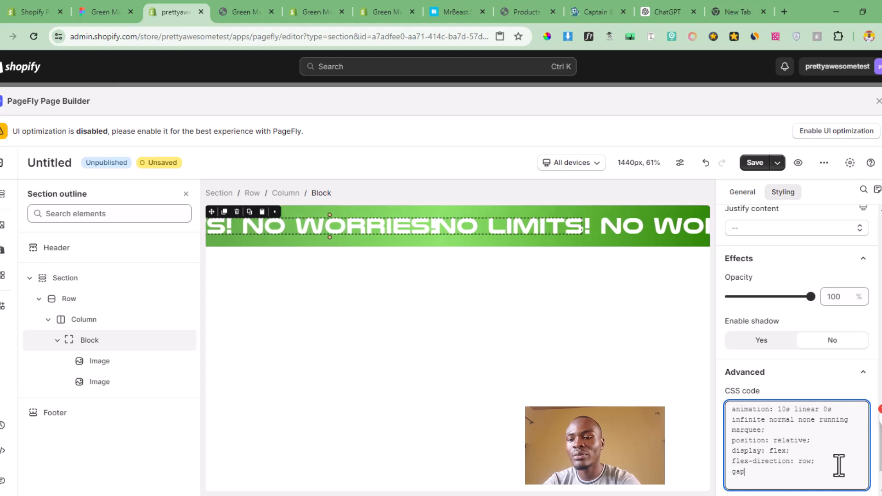
{"action": "type", "text": ": "}
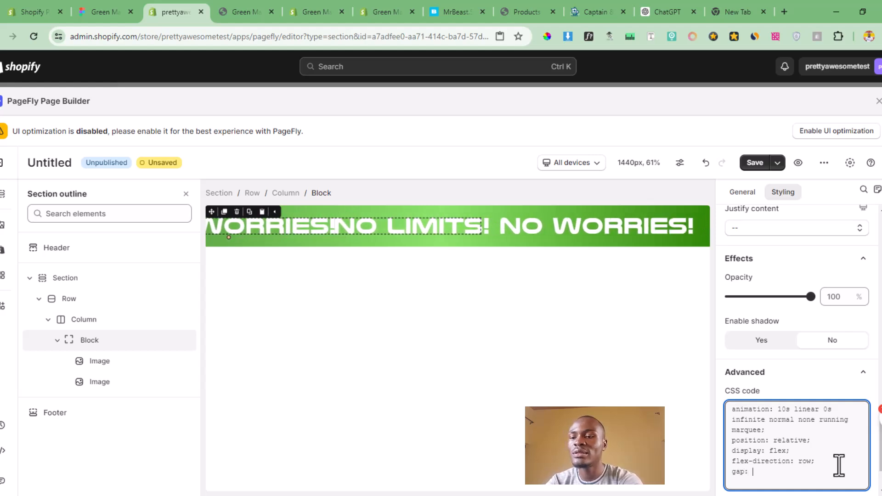
{"action": "type", "text": "84px;"}
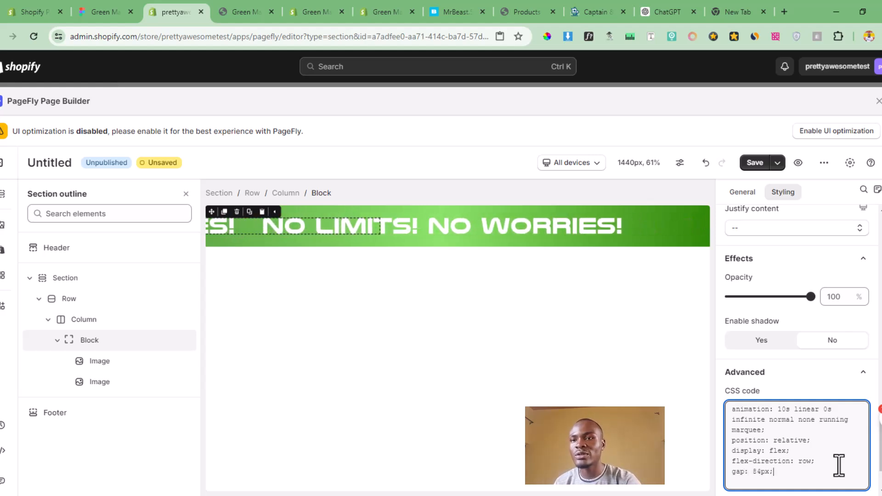
Duplicate the NO LIMITS! NO WORRIES! image two more times inside the block, for four images in total
{"action": "left_click", "coordinate": [644, 218]}
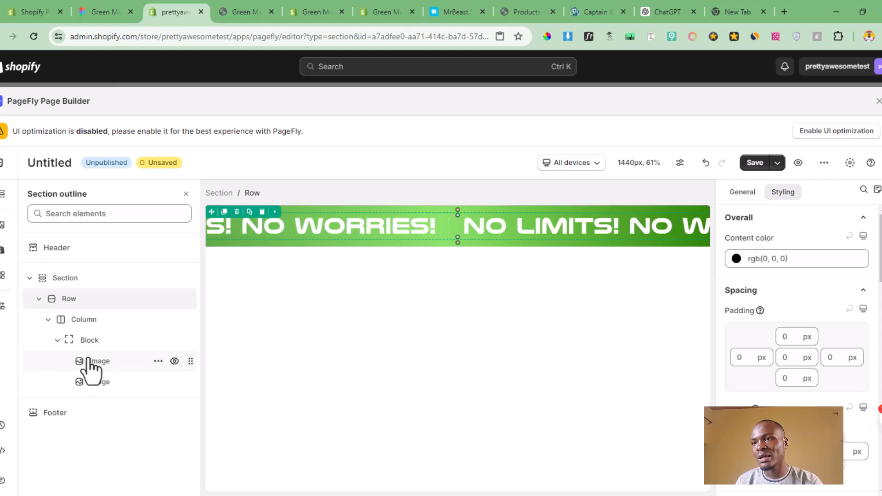
{"action": "left_click", "coordinate": [108, 373]}
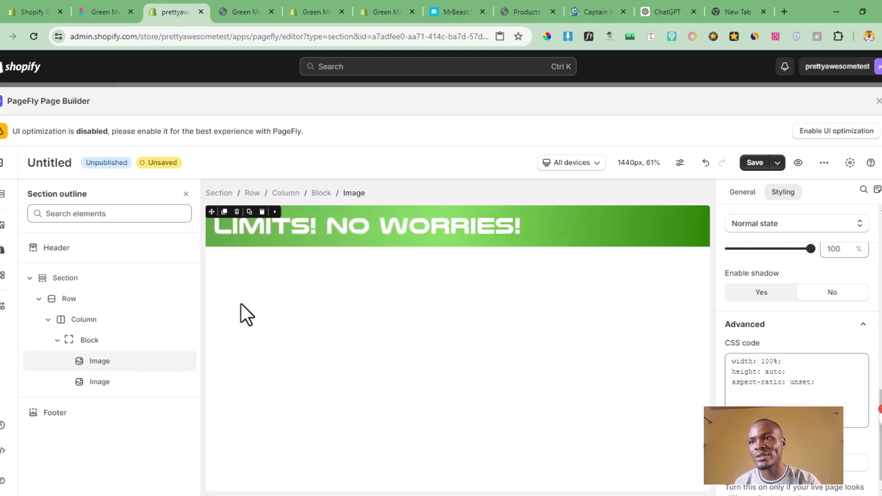
{"action": "left_click", "coordinate": [224, 213]}
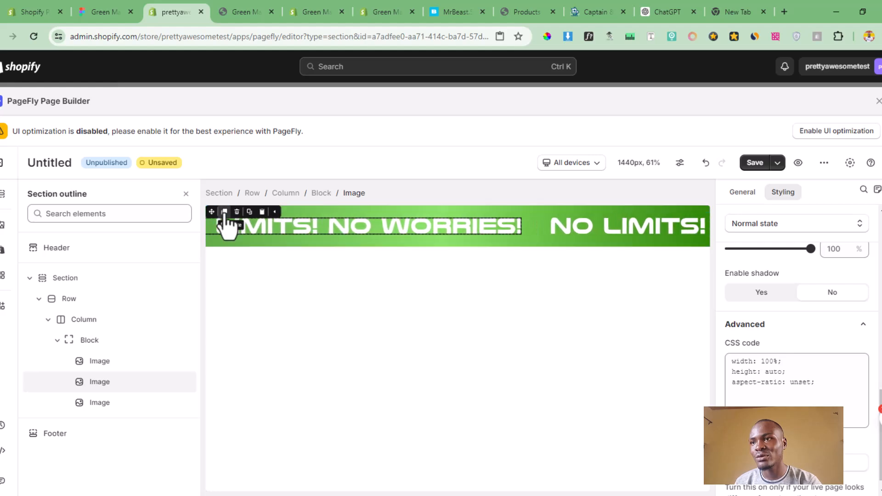
{"action": "left_click", "coordinate": [225, 213]}
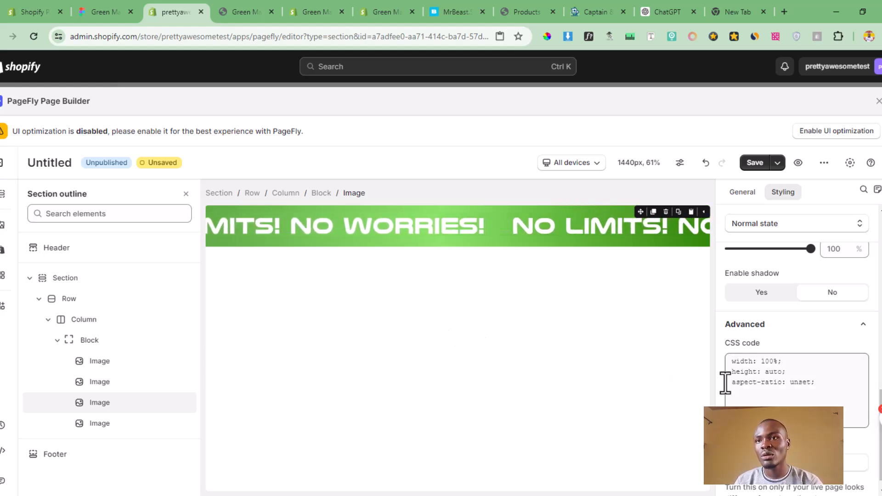
Try a 5s duration for the marquee animation in the block's CSS code, and set it back to 10s
{"action": "left_click", "coordinate": [92, 341]}
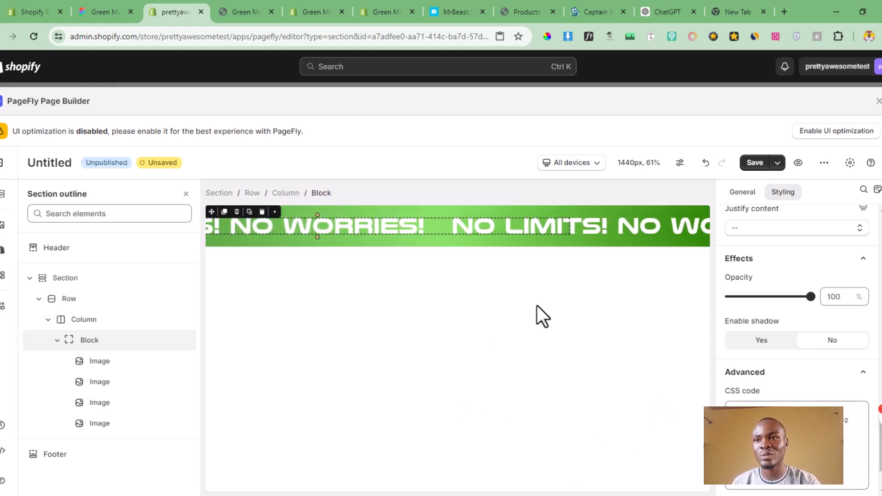
{"action": "left_click", "coordinate": [786, 412]}
{"action": "left_click_drag", "start_coordinate": [786, 412], "coordinate": [777, 412]}
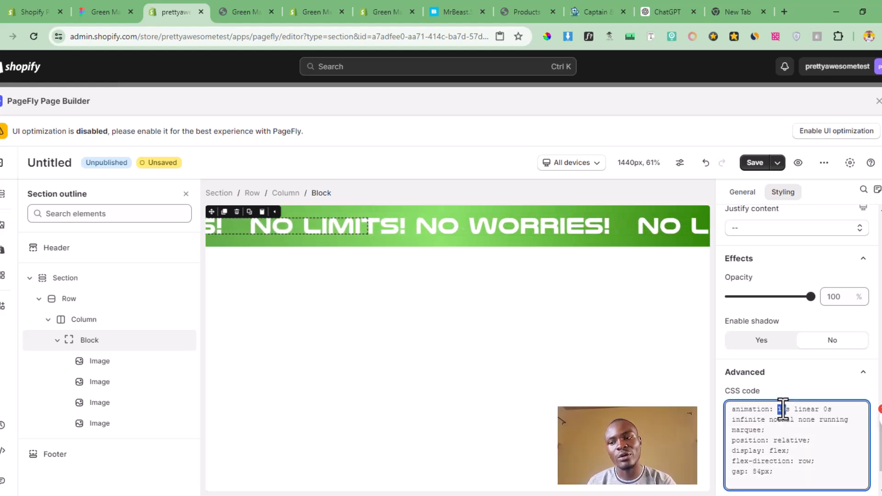
{"action": "type", "text": "5"}
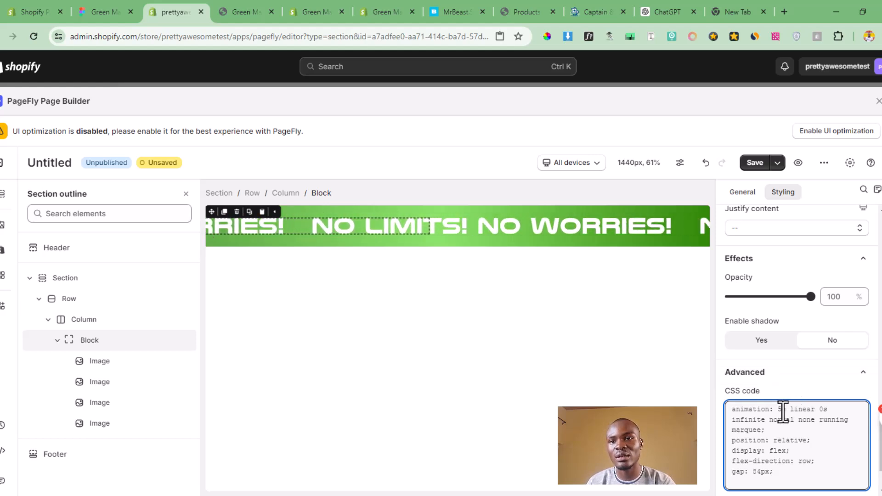
{"action": "left_click_drag", "start_coordinate": [783, 412], "coordinate": [778, 412]}
{"action": "type", "text": "1"}
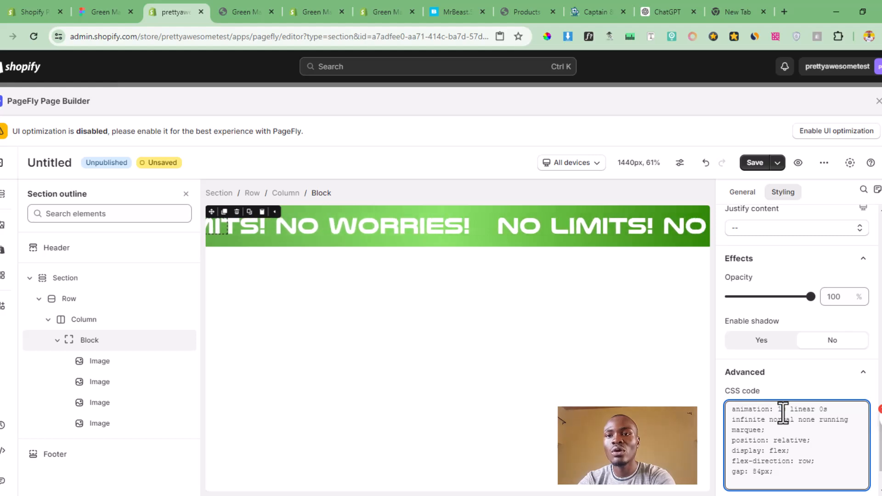
{"action": "type", "text": "0s"}
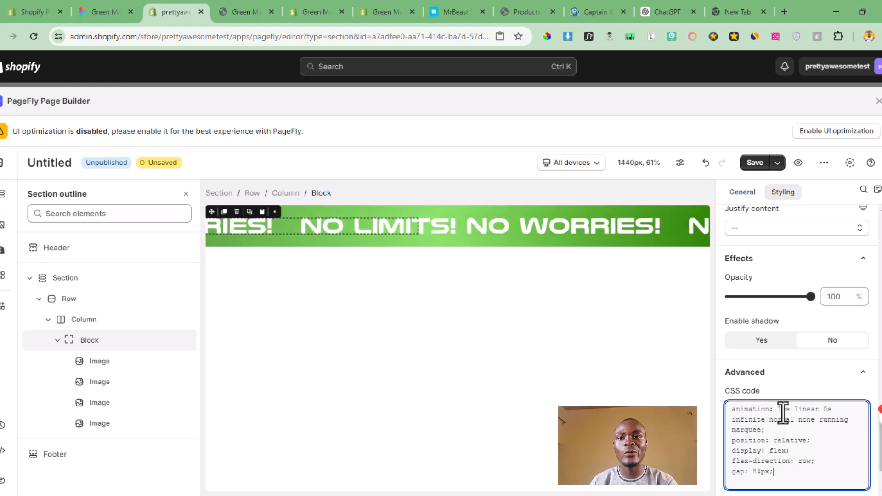
{"action": "left_click", "coordinate": [800, 396]}
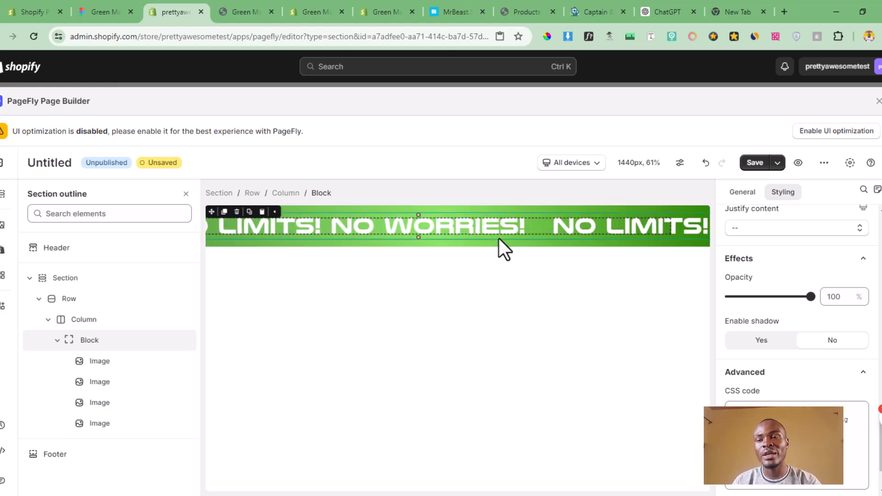
{"action": "left_click", "coordinate": [510, 245]}
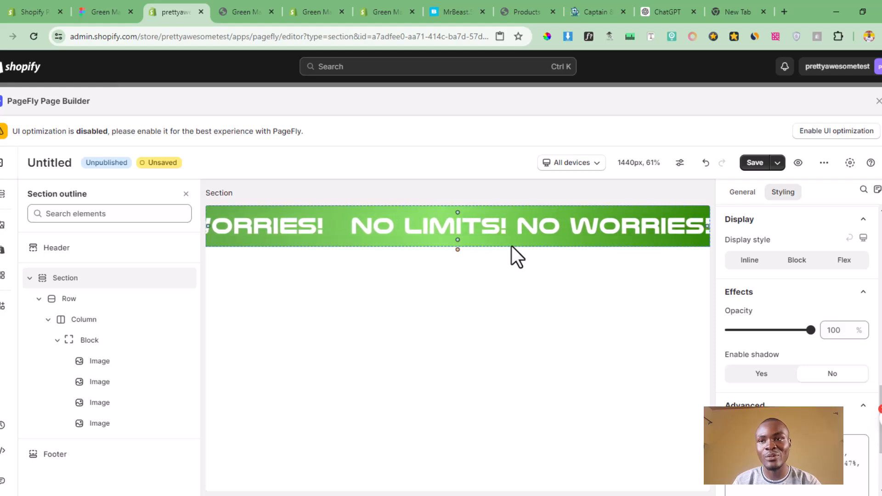
Save the section with the title scrolling marquee, without enabling autosave, and return to the list of sections
{"action": "left_click", "coordinate": [755, 164]}
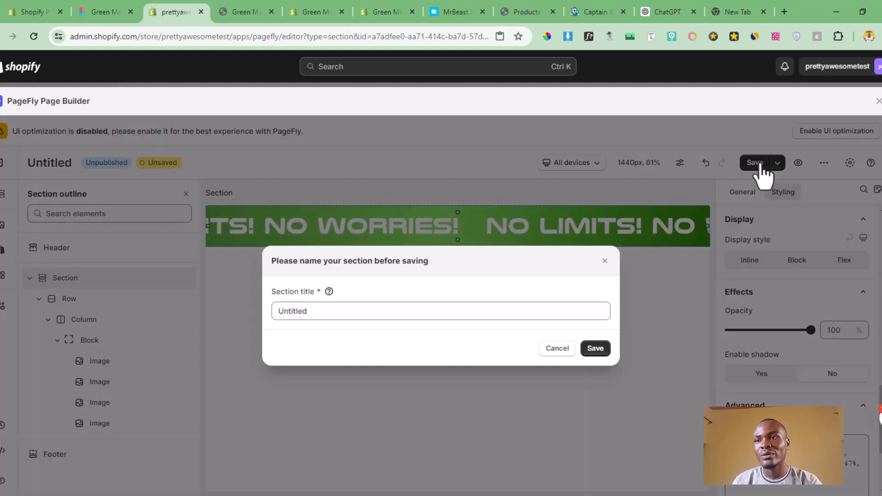
{"action": "left_click", "coordinate": [340, 311]}
{"action": "key", "text": "ctrl+a"}
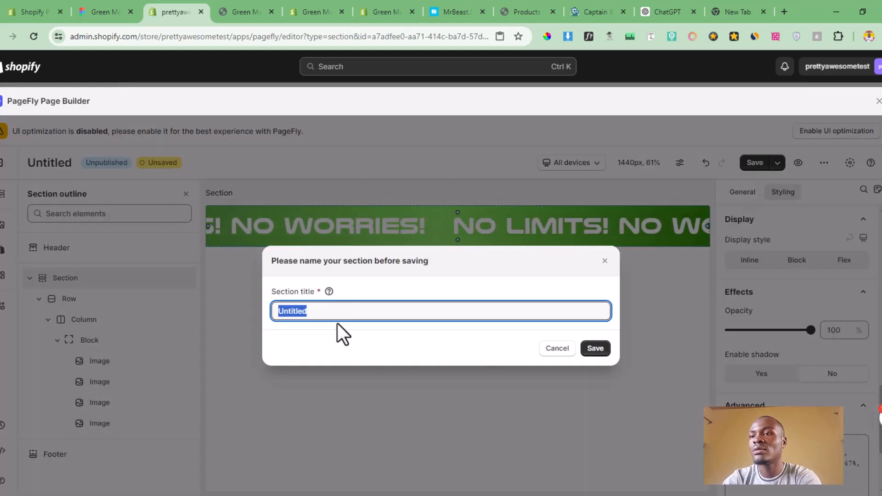
{"action": "type", "text": "scrollin"}
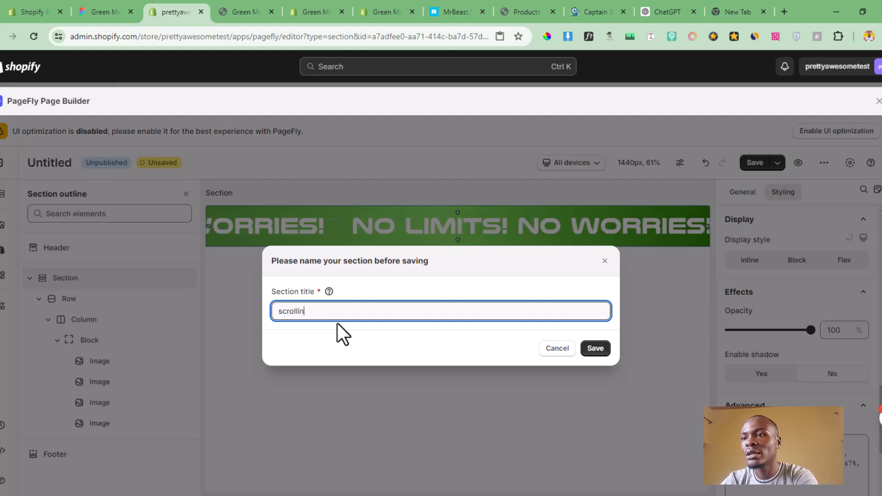
{"action": "type", "text": "g marquee"}
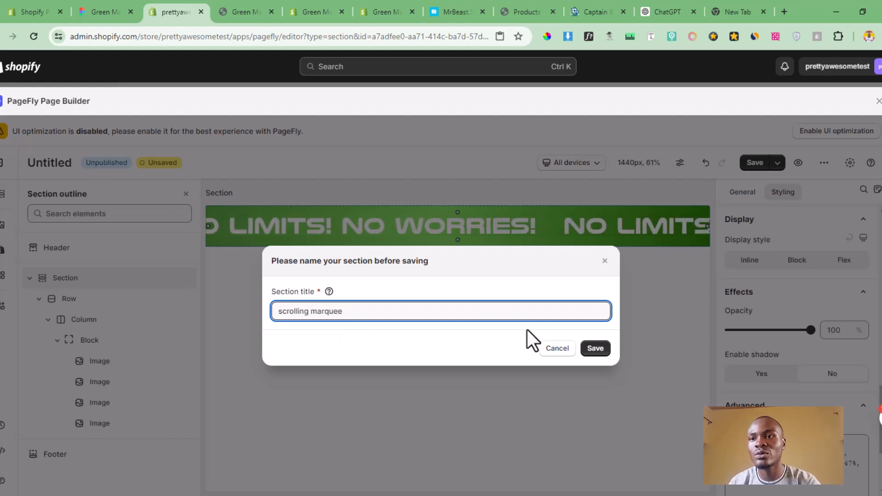
{"action": "left_click", "coordinate": [596, 348]}
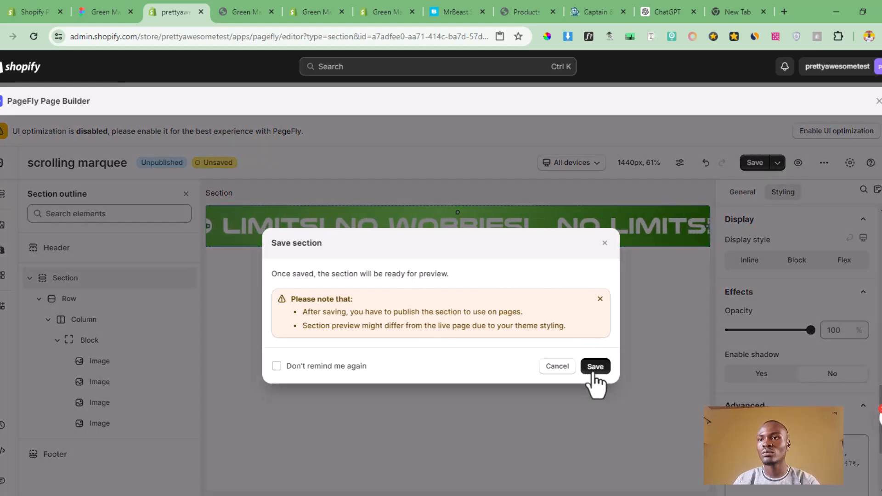
{"action": "left_click", "coordinate": [590, 366]}
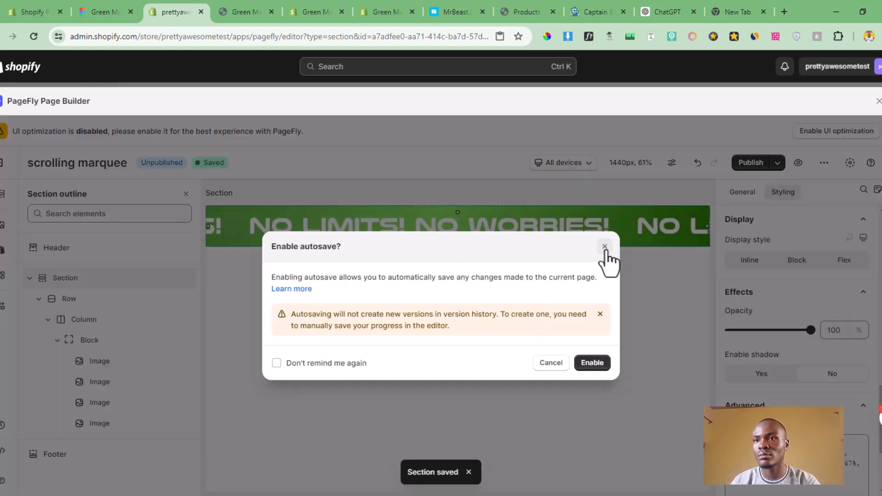
{"action": "left_click", "coordinate": [605, 247]}
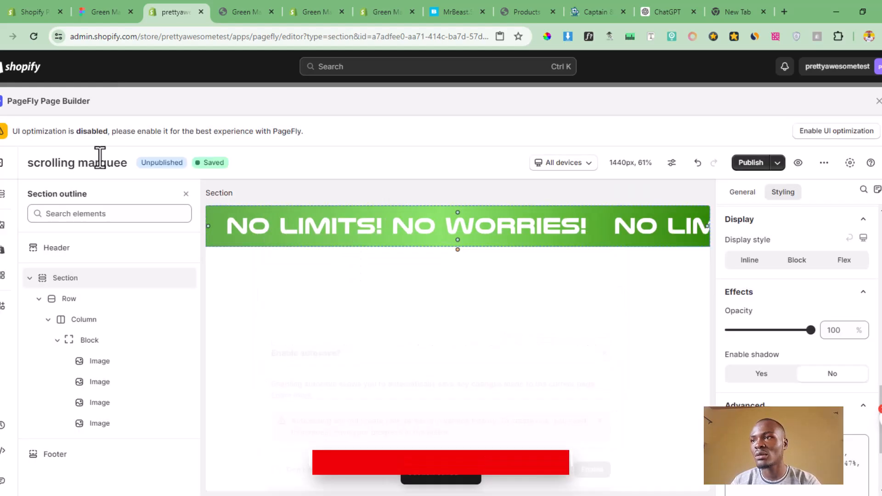
{"action": "left_click", "coordinate": [2, 165]}
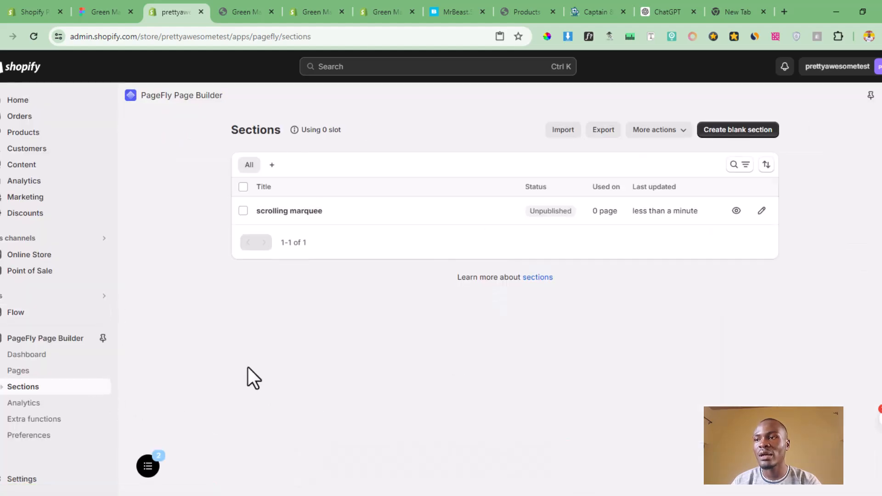
Look at the bulk actions for the scrolling marquee section and the options for importing pages or sections, leaving both unused
{"action": "left_click", "coordinate": [243, 211]}
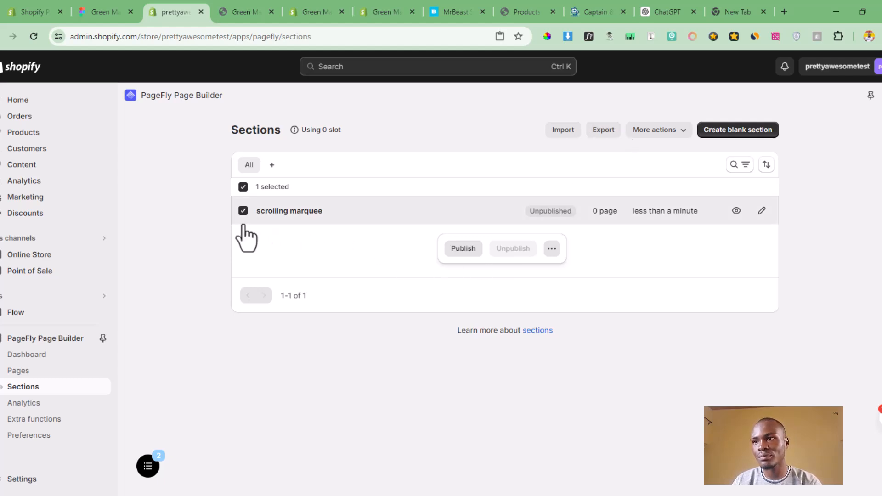
{"action": "left_click", "coordinate": [243, 210]}
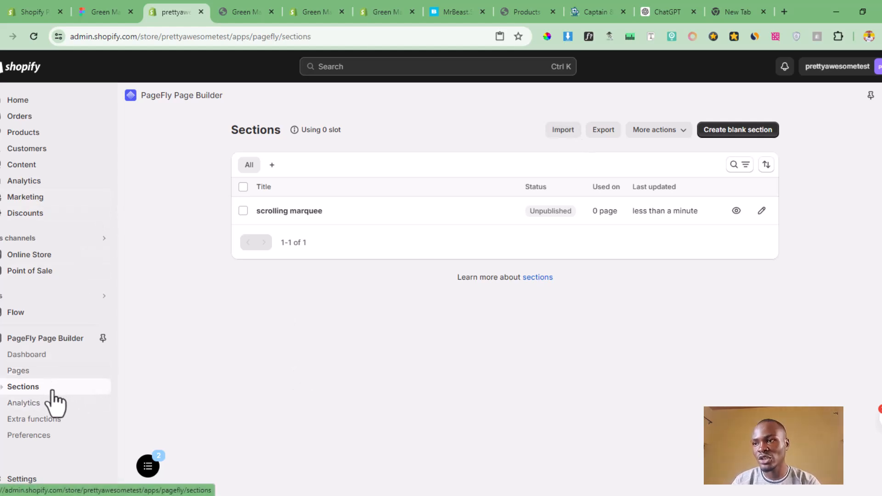
{"action": "left_click", "coordinate": [565, 130]}
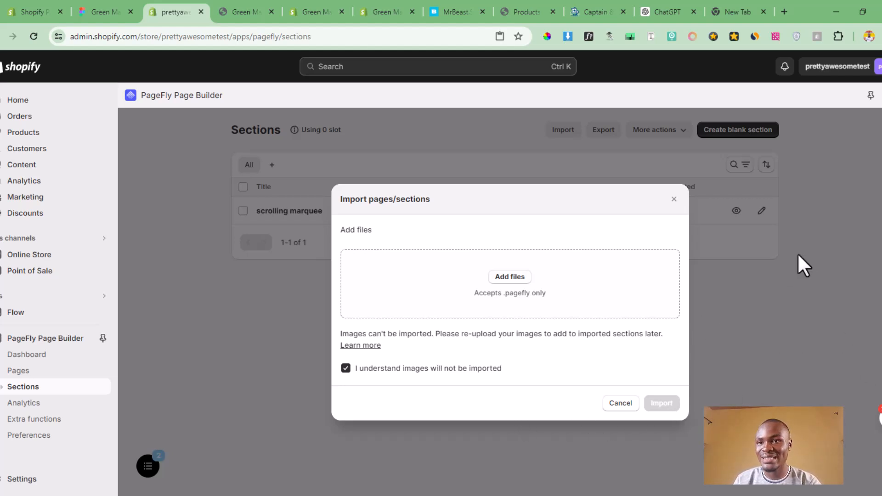
{"action": "left_click", "coordinate": [674, 200]}
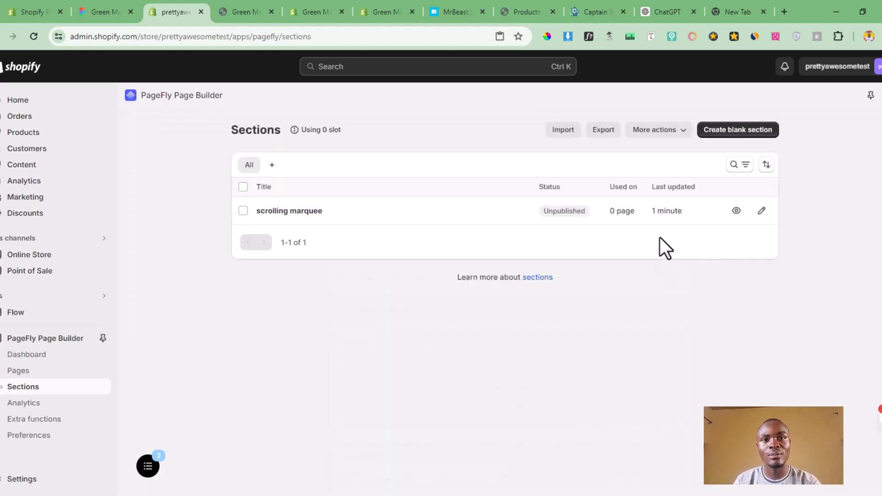